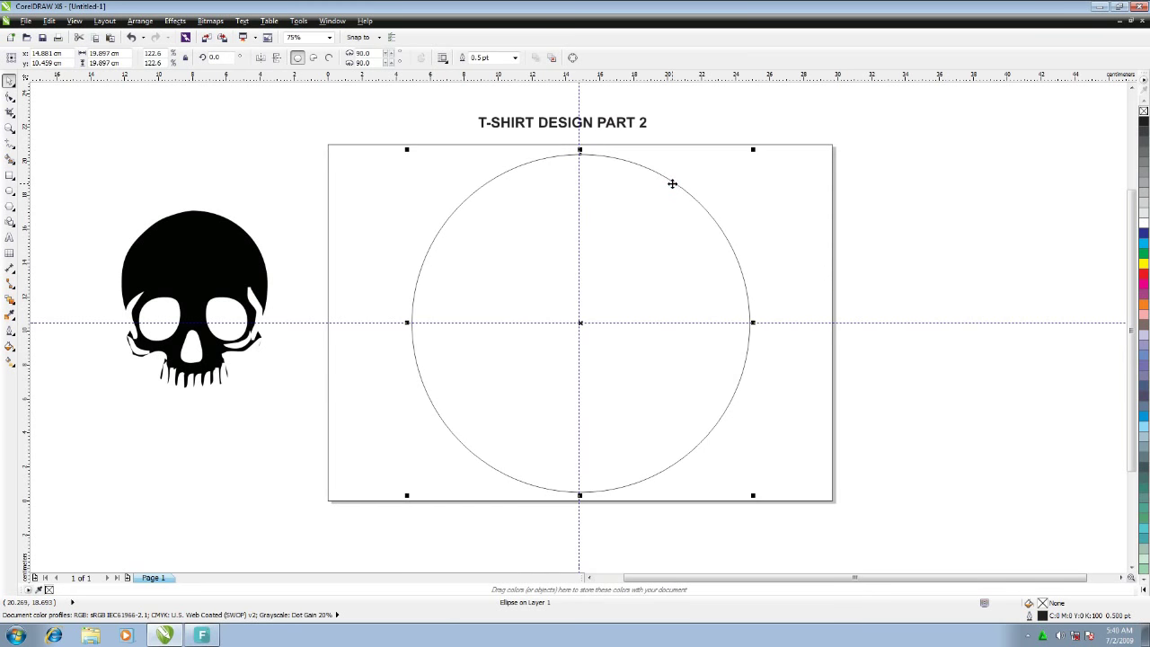
Step: Nudge the circle slightly up and left and give it an 8 pt outline
key(Left)
key(Left)
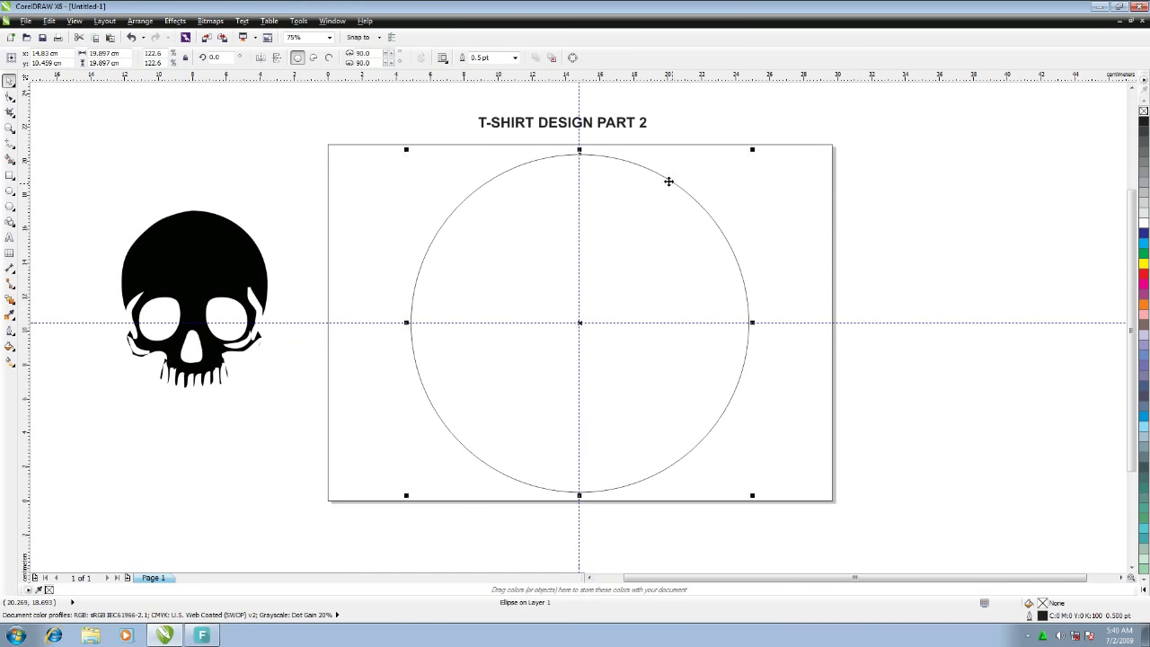
click(515, 57)
click(483, 141)
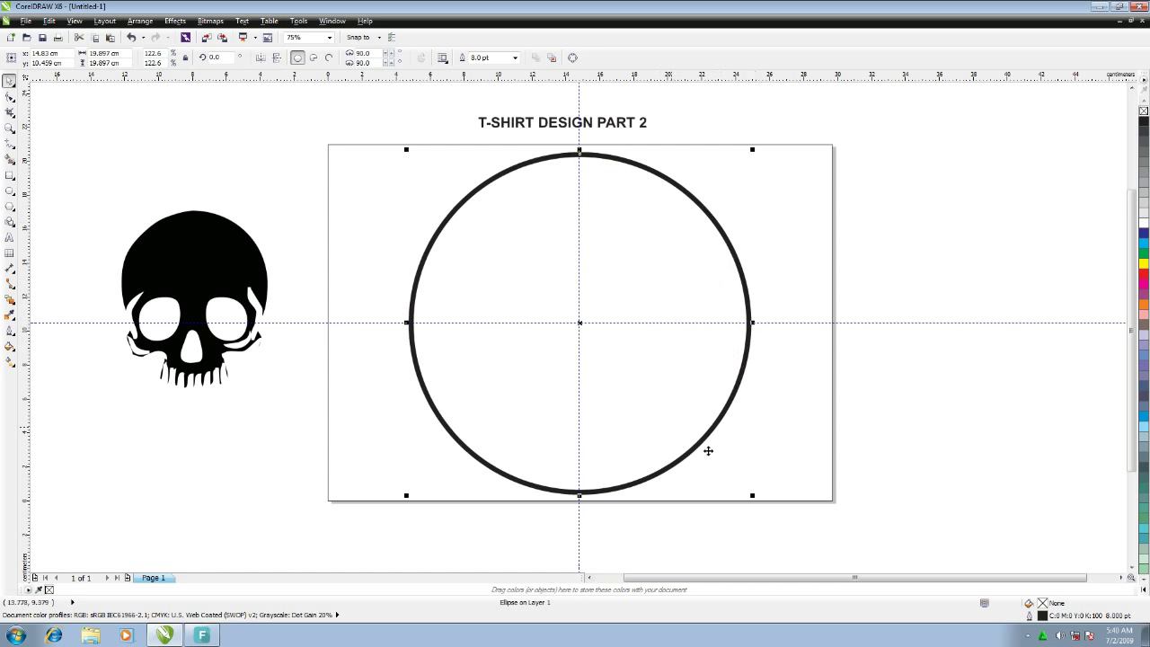
Step: Add a smaller concentric copy with a 4 pt outline, then draw a pentagon beside the page
drag(752, 495, 733, 433)
click(515, 58)
click(490, 134)
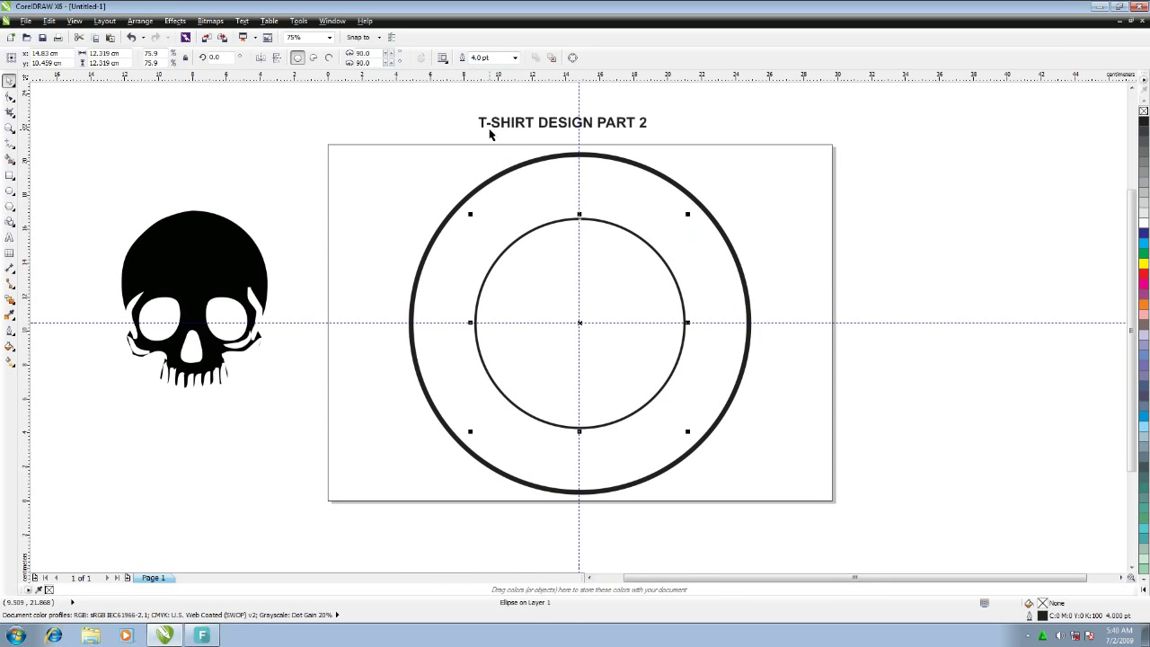
click(10, 205)
mouse_move(876, 165)
mouse_down()
mouse_move(963, 250)
mouse_move(972, 306)
mouse_up()
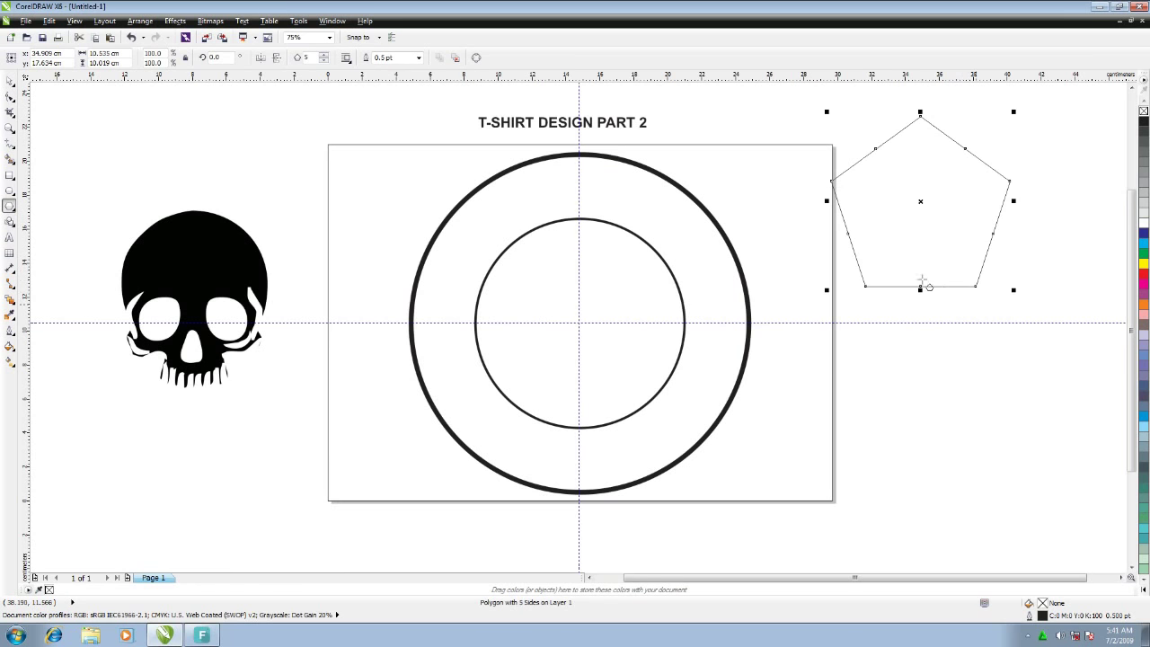
Step: Turn the polygon into a six-sided hexagon with a 4 pt outline
click(324, 62)
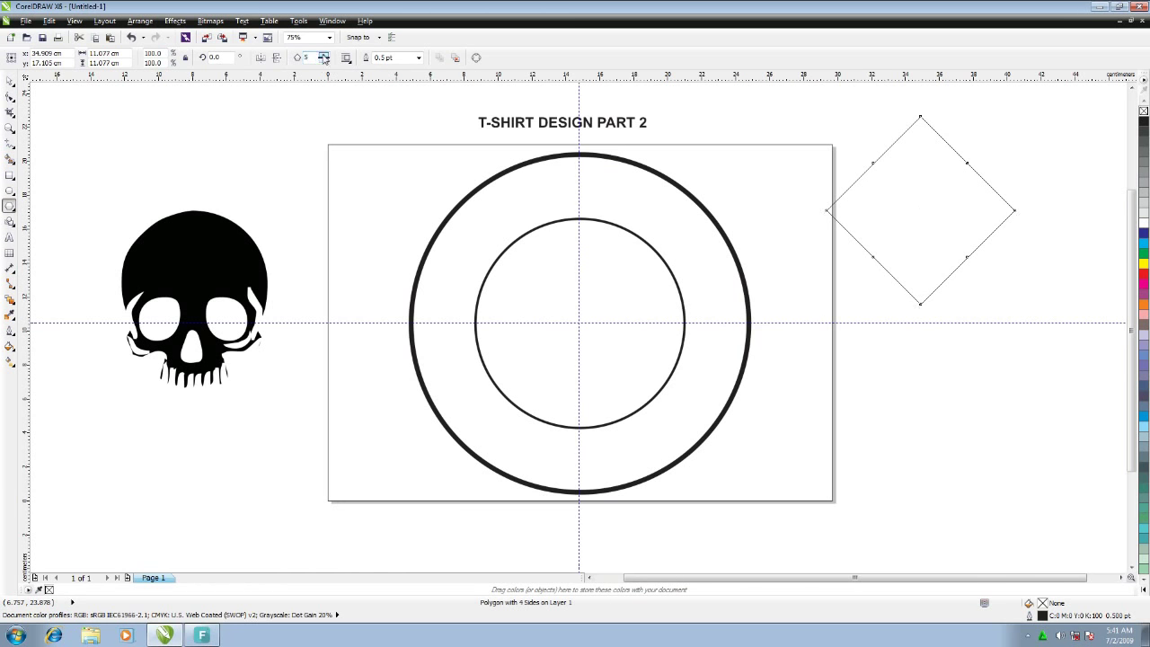
click(324, 54)
key(space)
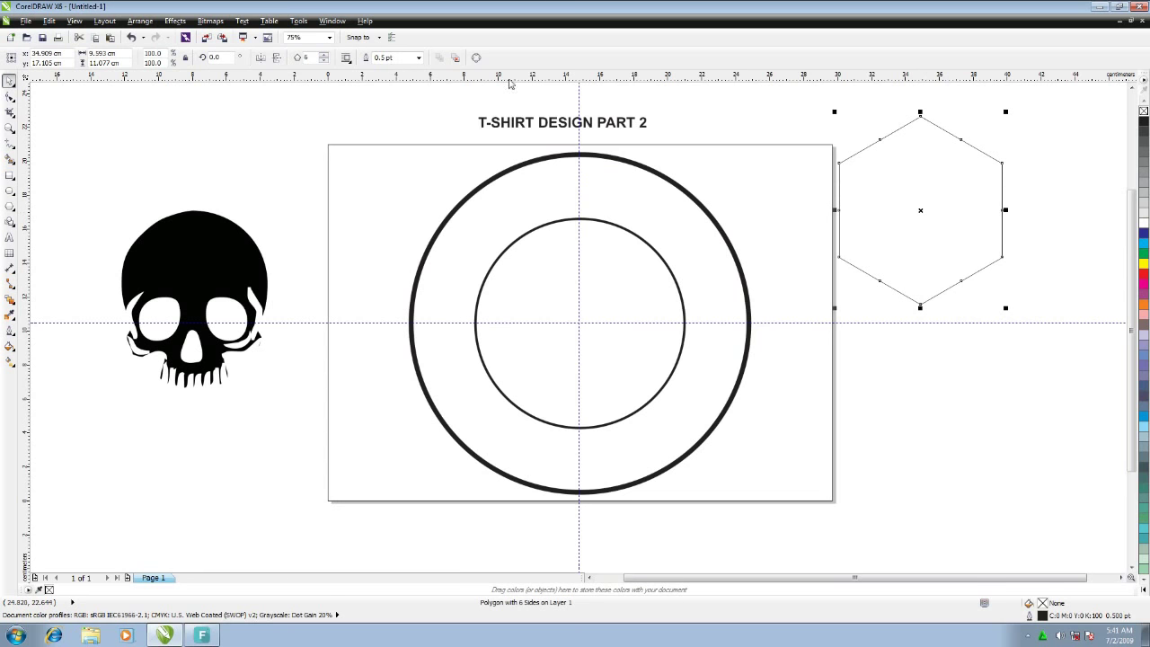
click(418, 57)
click(388, 127)
Step: Centre the hexagon in the inner circle, scaled so its corners just overlap the circle
drag(937, 198, 574, 320)
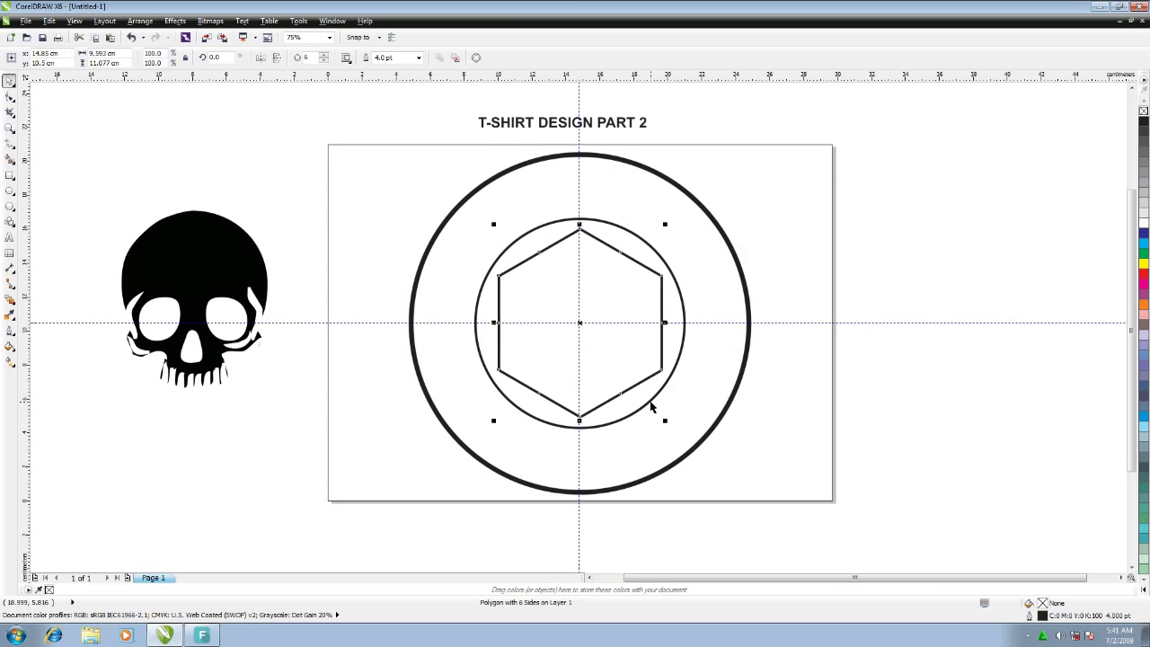
mouse_move(668, 423)
mouse_down()
mouse_move(684, 460)
mouse_move(678, 436)
mouse_up()
drag(580, 212, 579, 202)
click(931, 270)
click(673, 381)
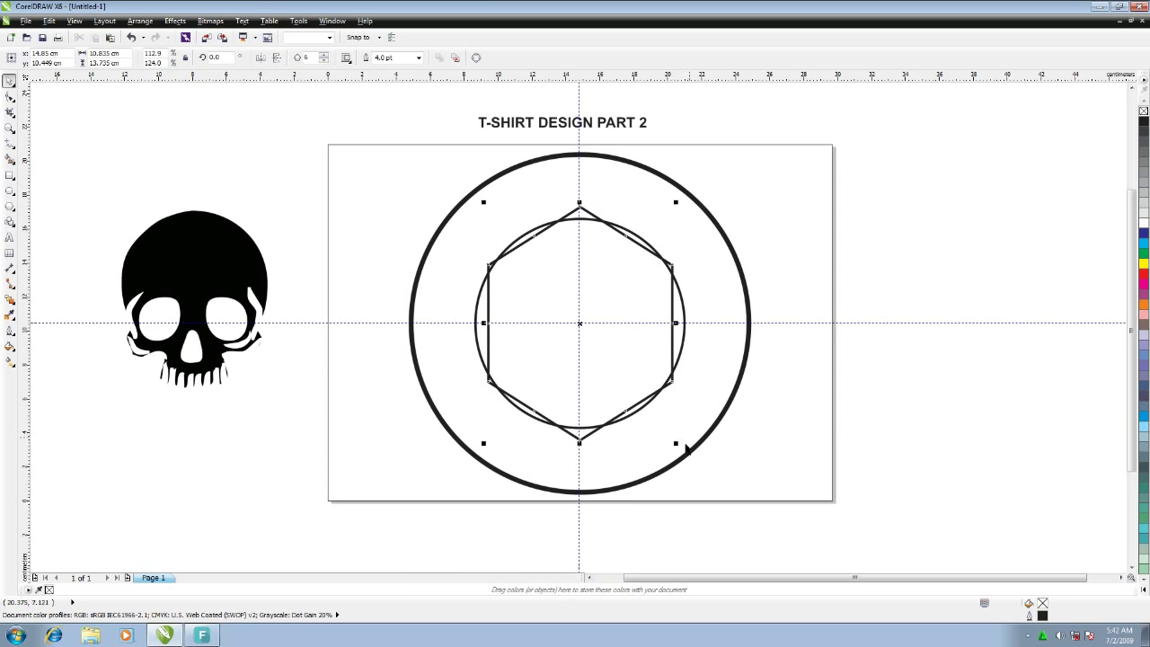
drag(673, 441, 678, 442)
click(731, 436)
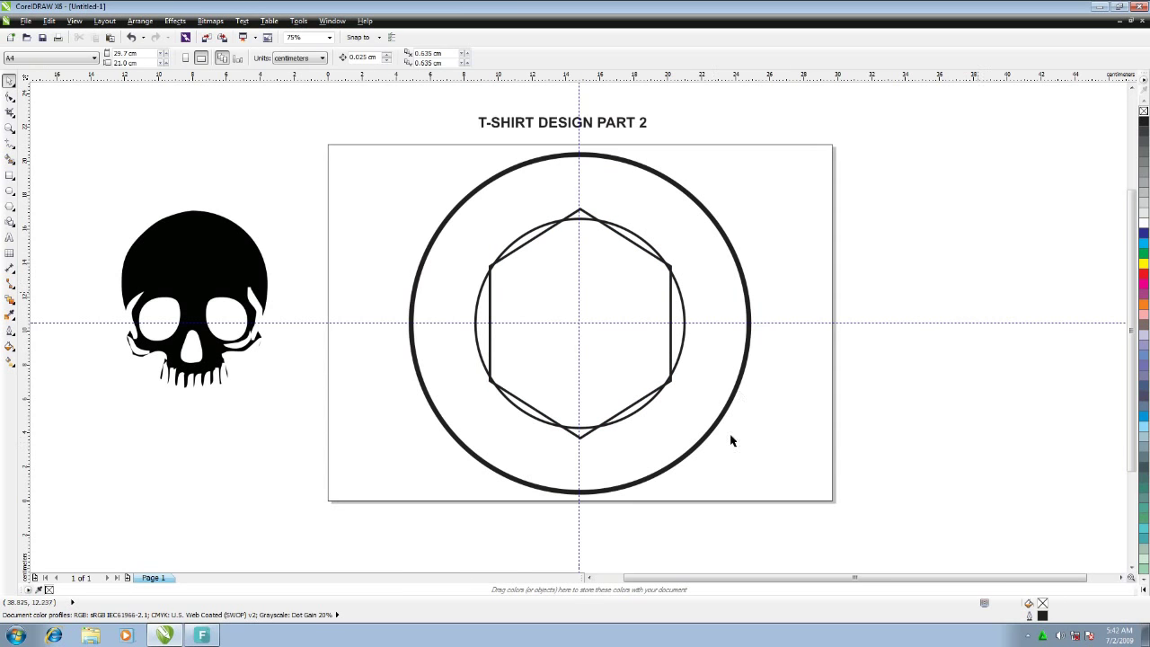
Step: Centre the skull inside the hexagon and draw a five-point star left of the page
drag(206, 259, 593, 288)
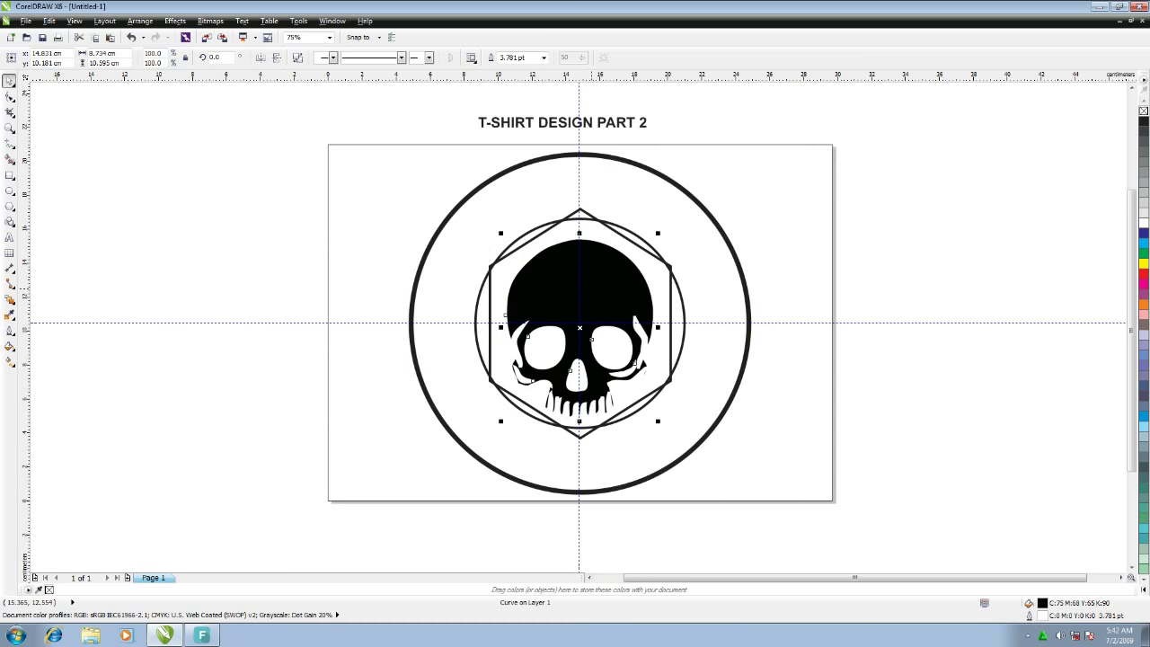
key(Up)
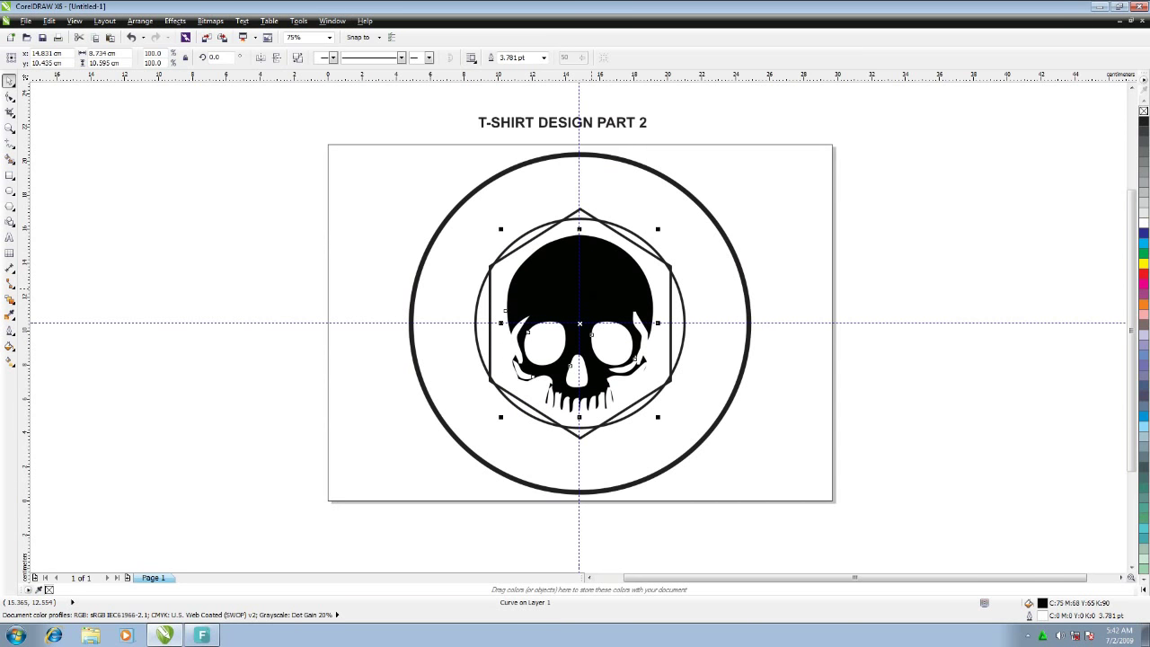
click(14, 209)
click(49, 220)
drag(130, 257, 206, 365)
Step: Give the star 10 points, sharpen its inner nodes, and place it behind the skull
key(space)
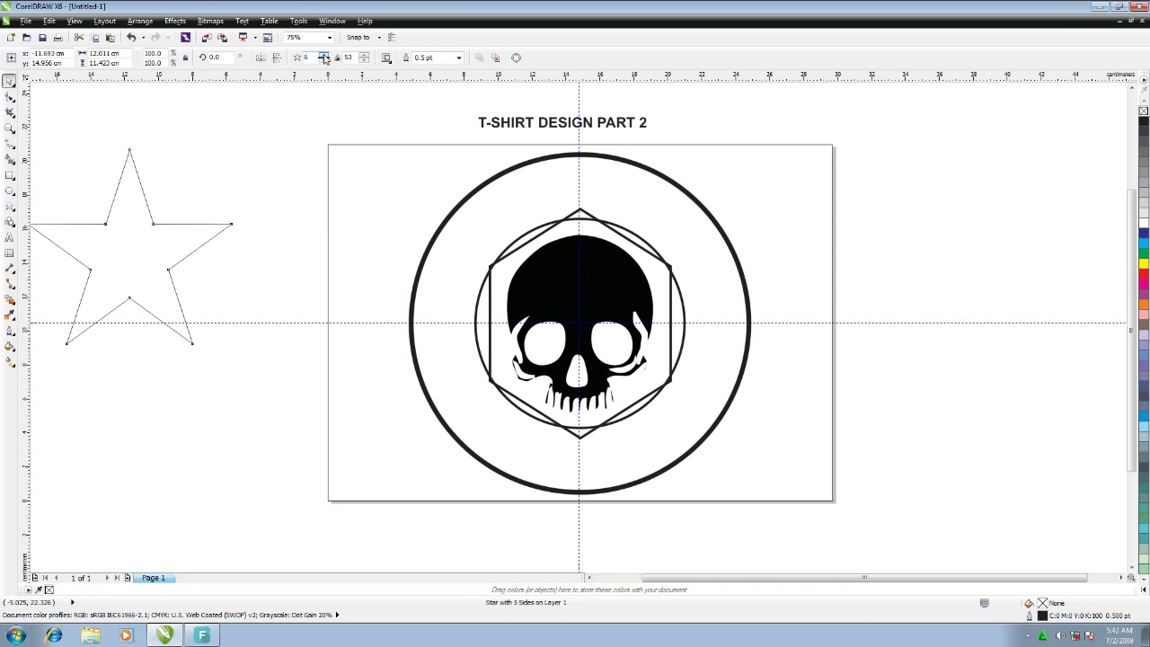
click(324, 56)
click(324, 55)
click(324, 55)
click(324, 55)
click(324, 56)
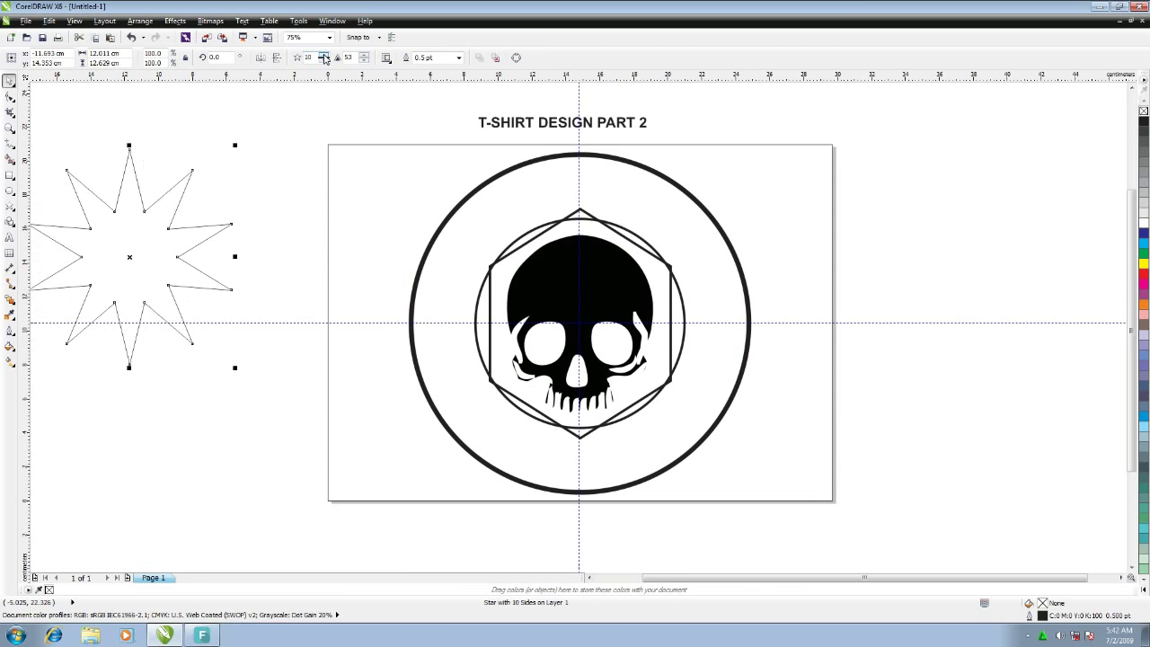
click(11, 101)
drag(89, 229, 571, 297)
key(space)
key(Right)
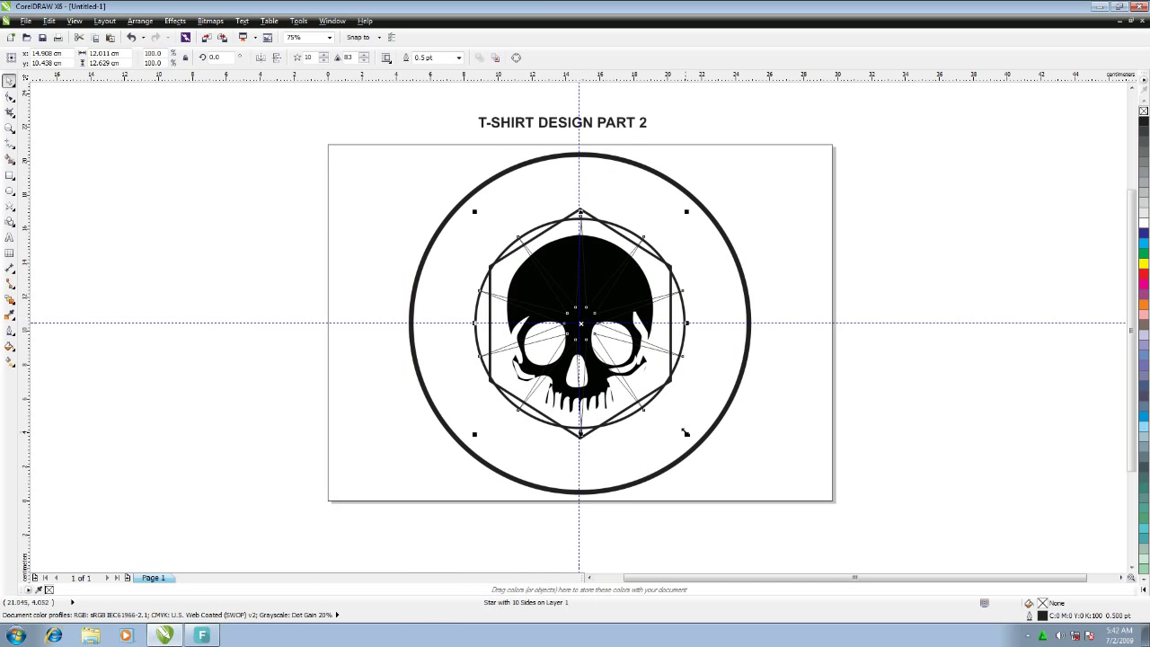
Step: Fill the star rich black, remove its outline, and raise it to 12 points
click(1144, 122)
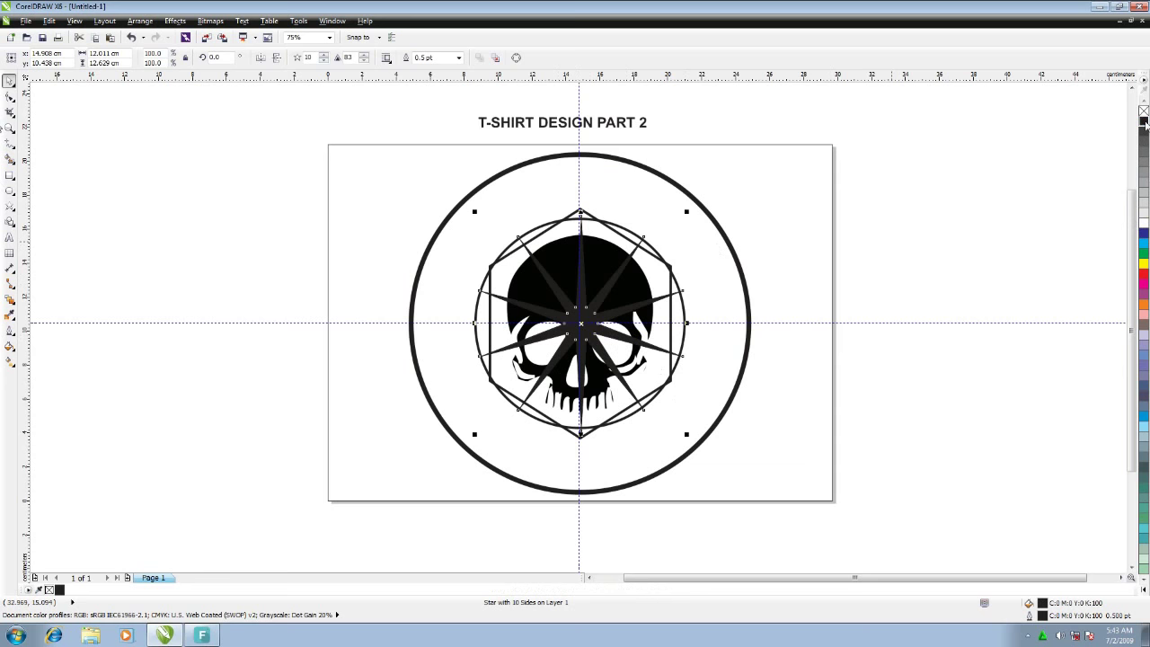
double_click(1042, 602)
click(777, 179)
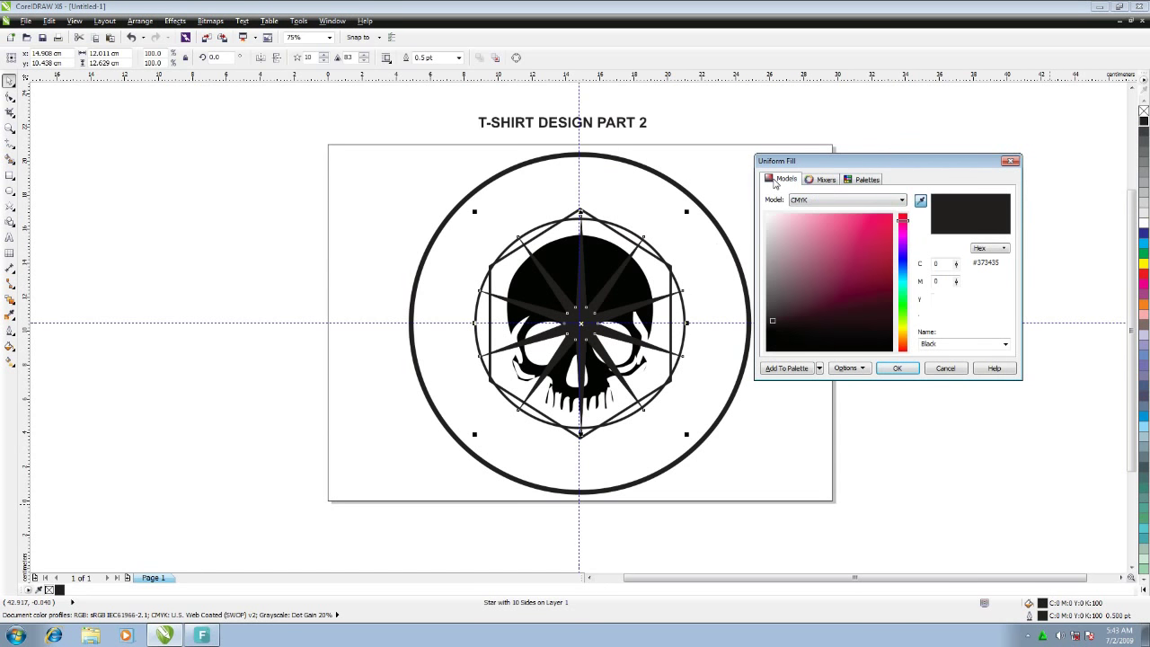
click(826, 349)
click(906, 369)
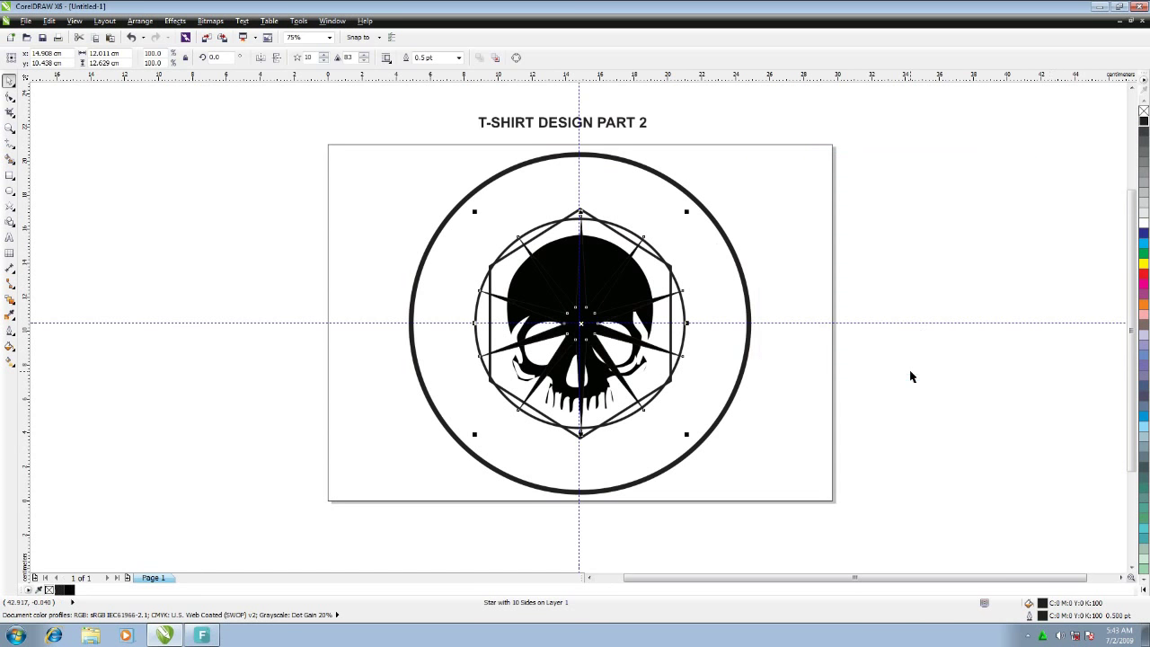
right_click(1144, 110)
click(324, 55)
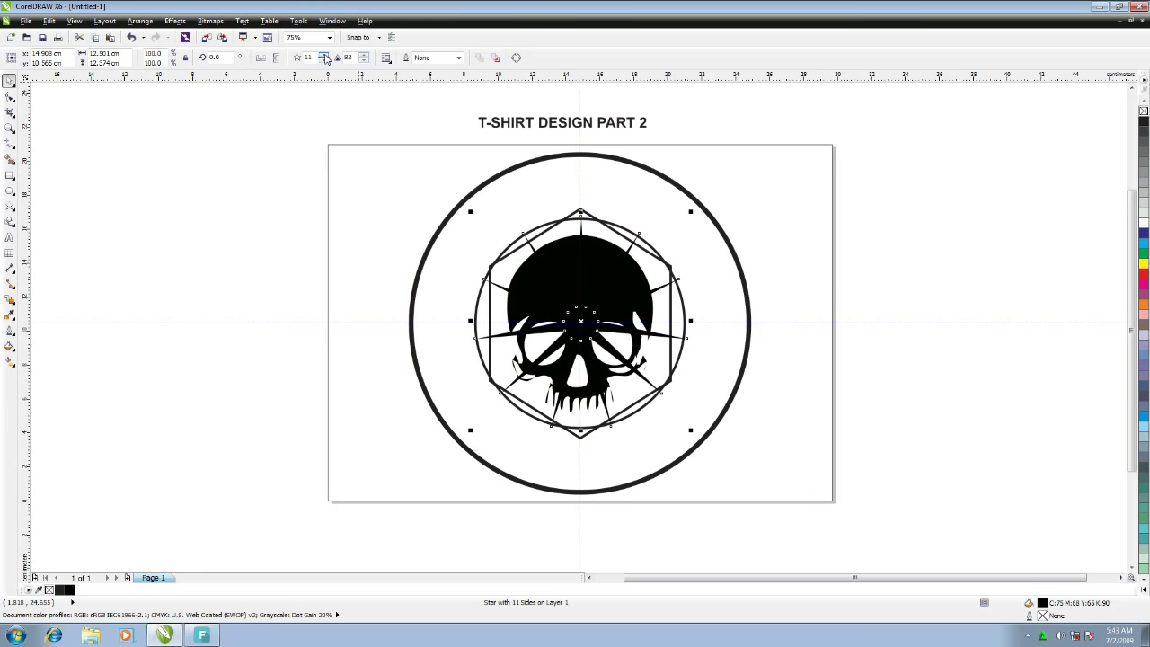
click(325, 54)
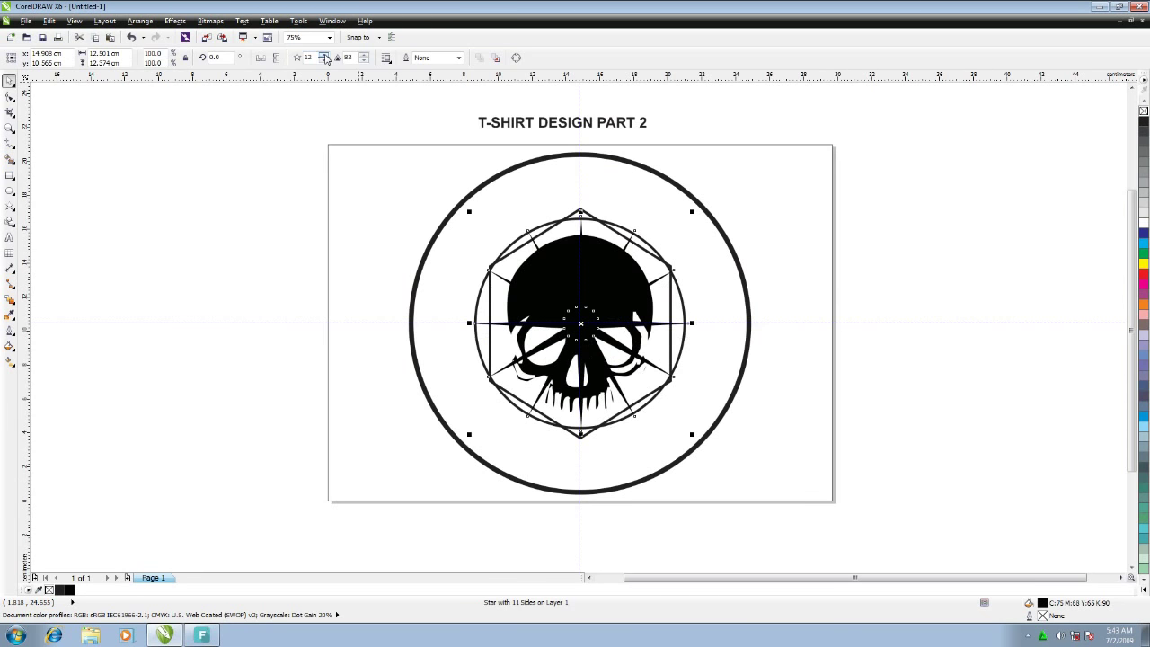
Step: Duplicate the star, rotate the copy between the original's points, and shrink it to 93%
click(49, 21)
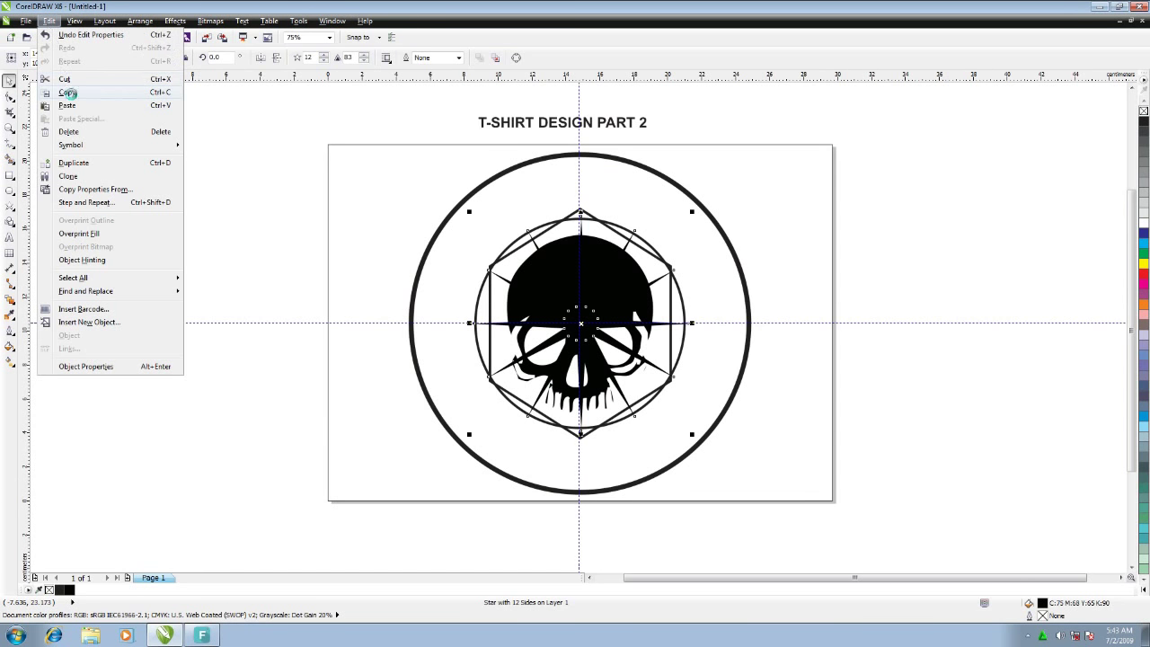
click(77, 93)
click(49, 20)
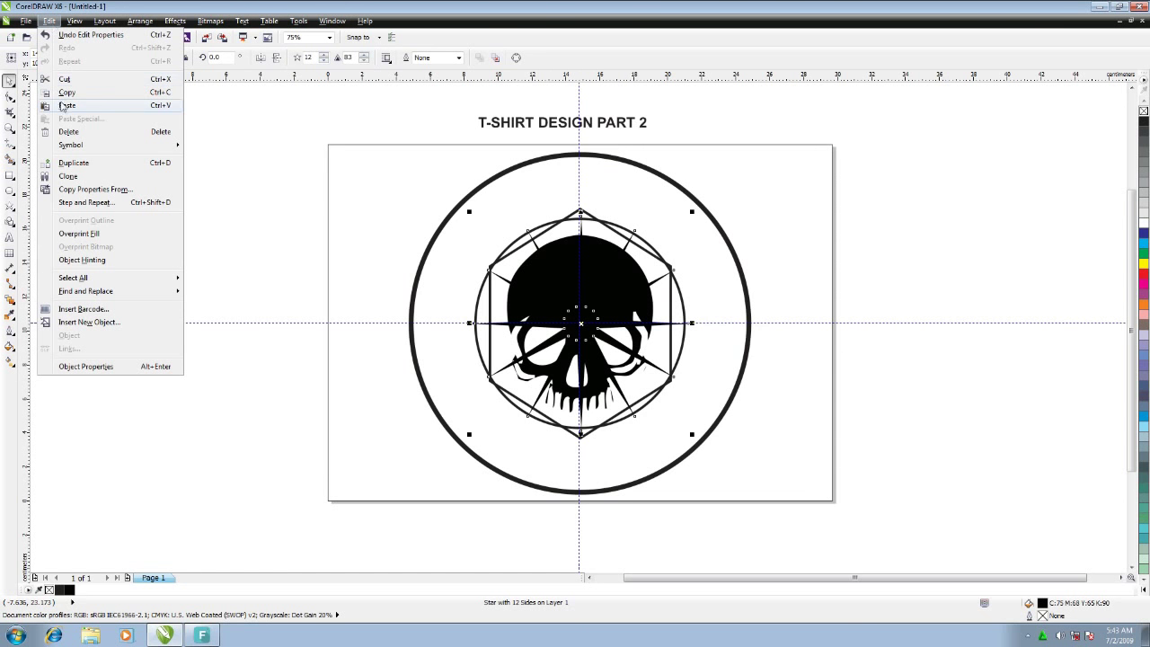
click(65, 106)
click(581, 324)
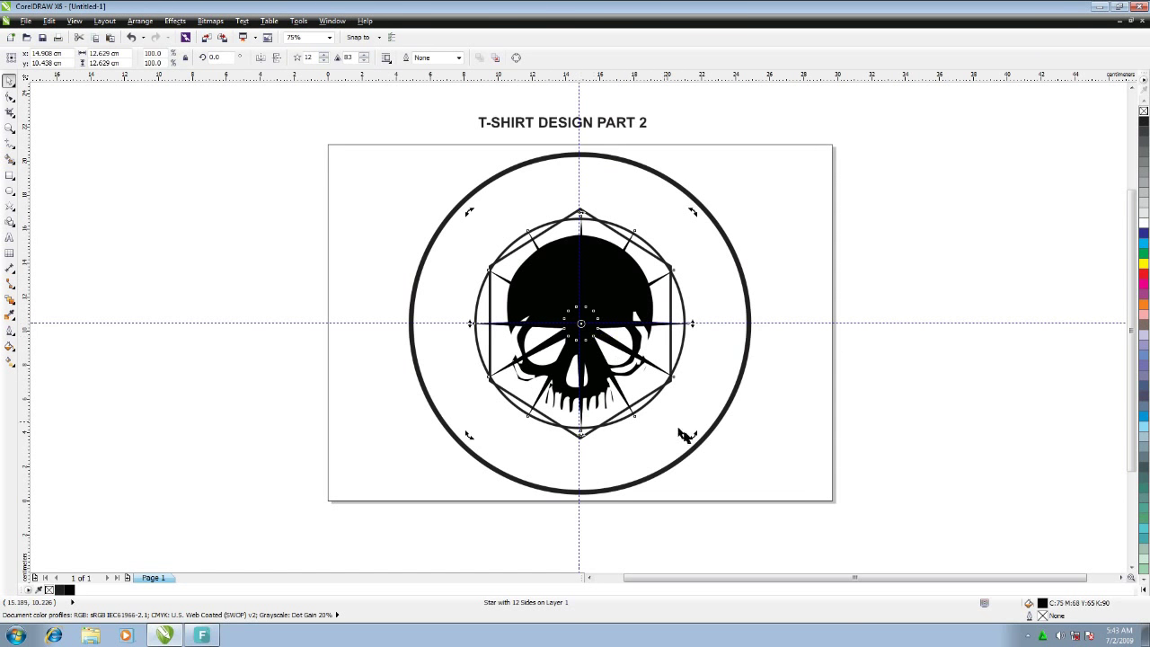
drag(685, 436, 719, 404)
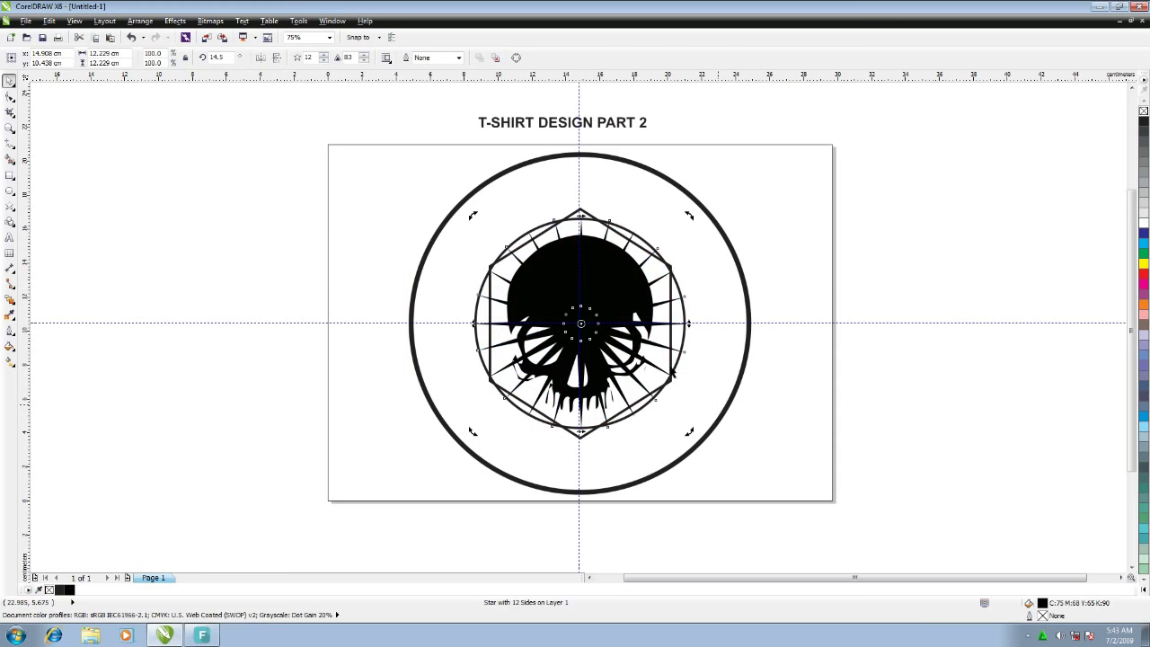
click(666, 403)
click(643, 385)
drag(689, 433, 688, 429)
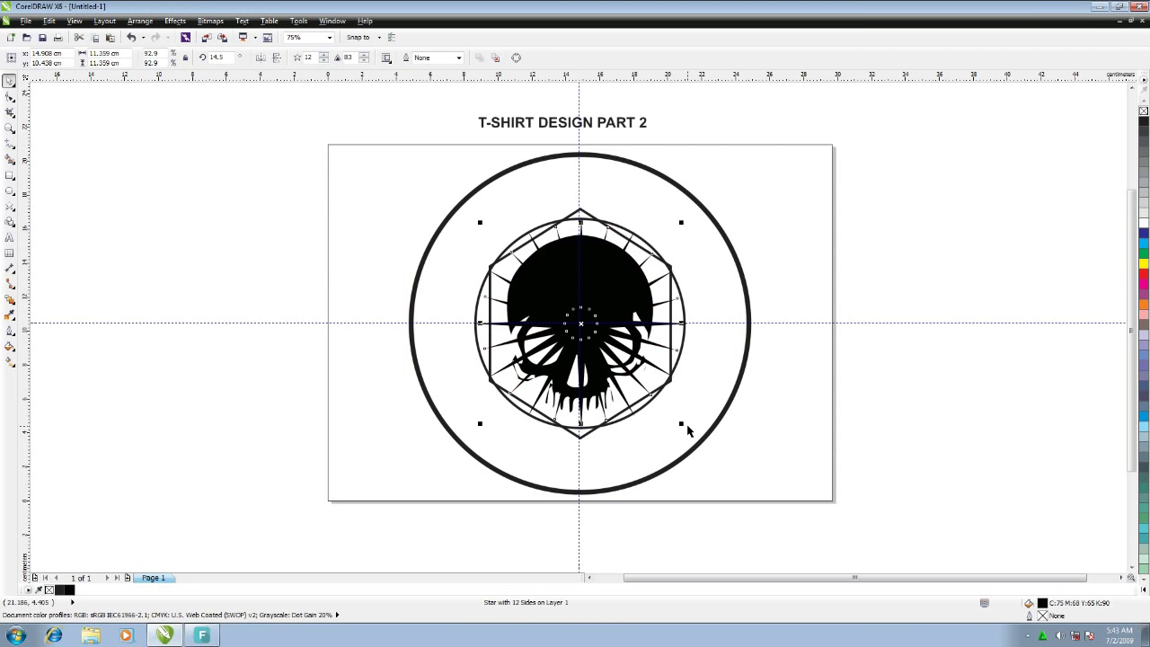
Step: Bring the skull in front of the star rays with Arrange > Order
click(687, 427)
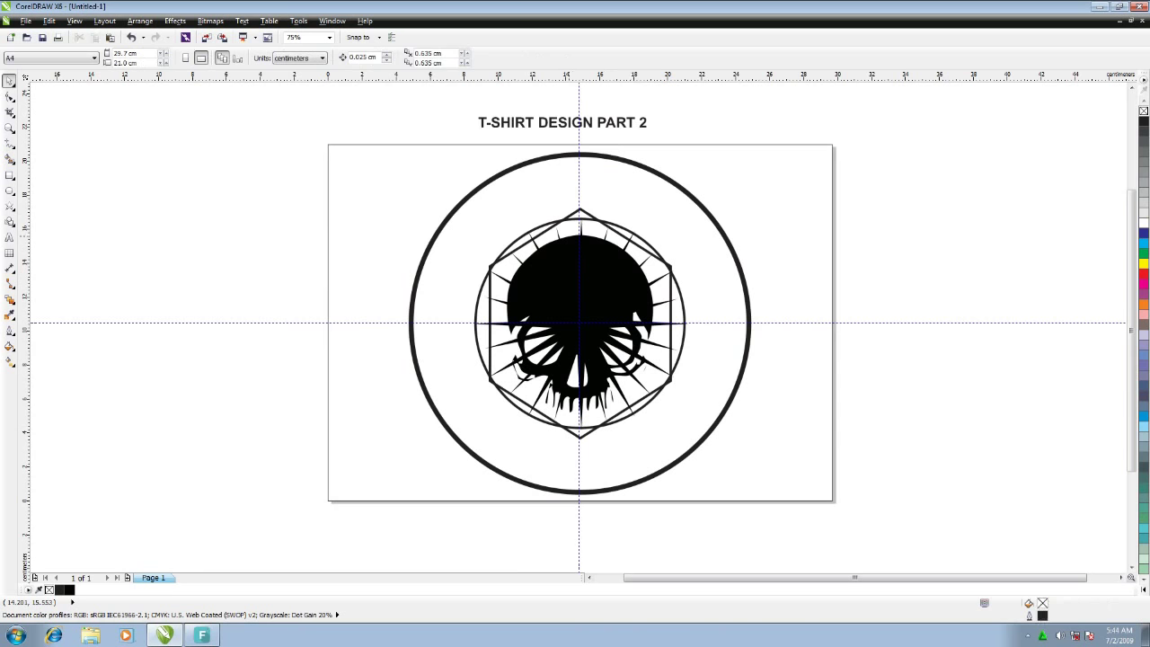
click(556, 260)
click(139, 21)
mouse_move(150, 80)
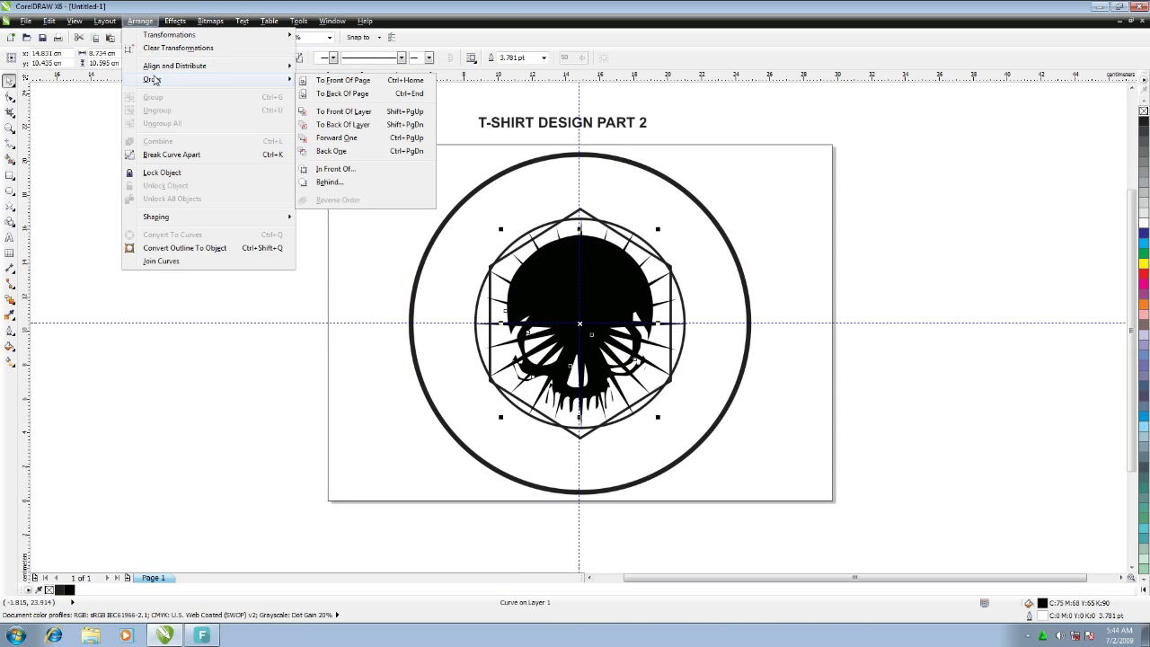
click(323, 83)
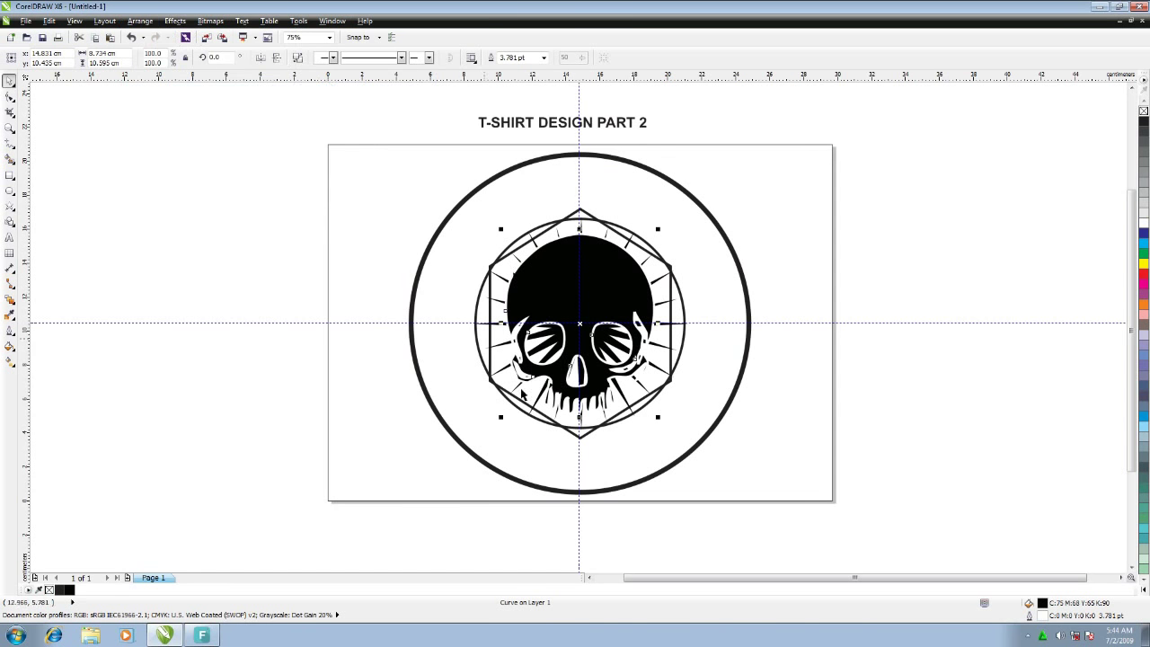
click(448, 436)
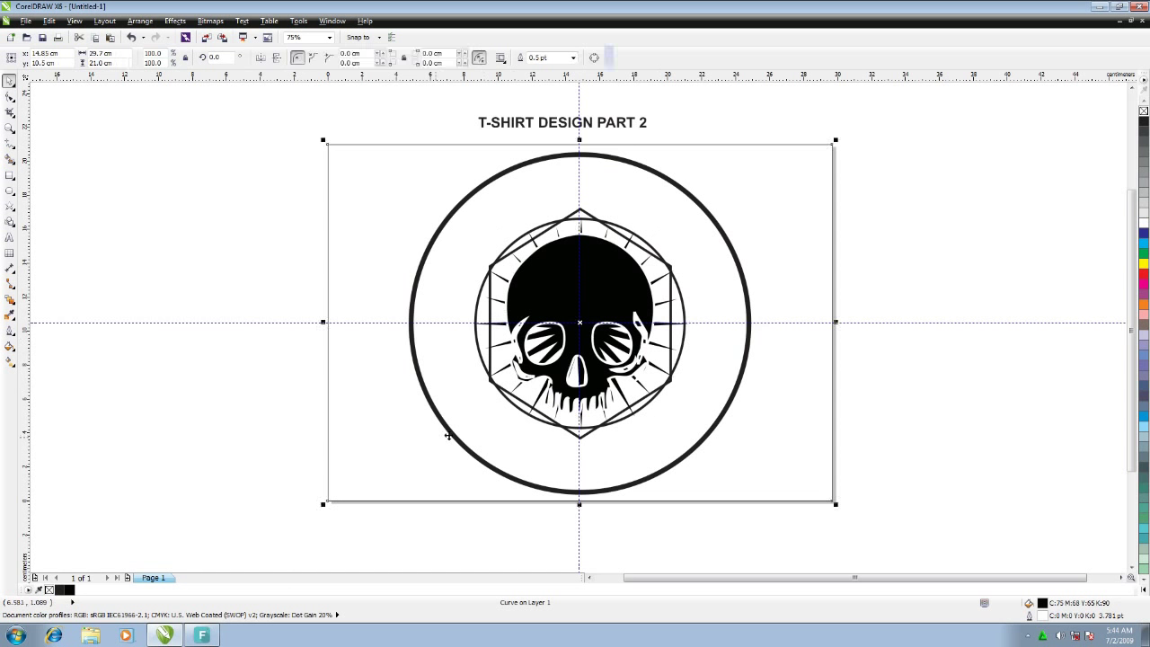
click(9, 236)
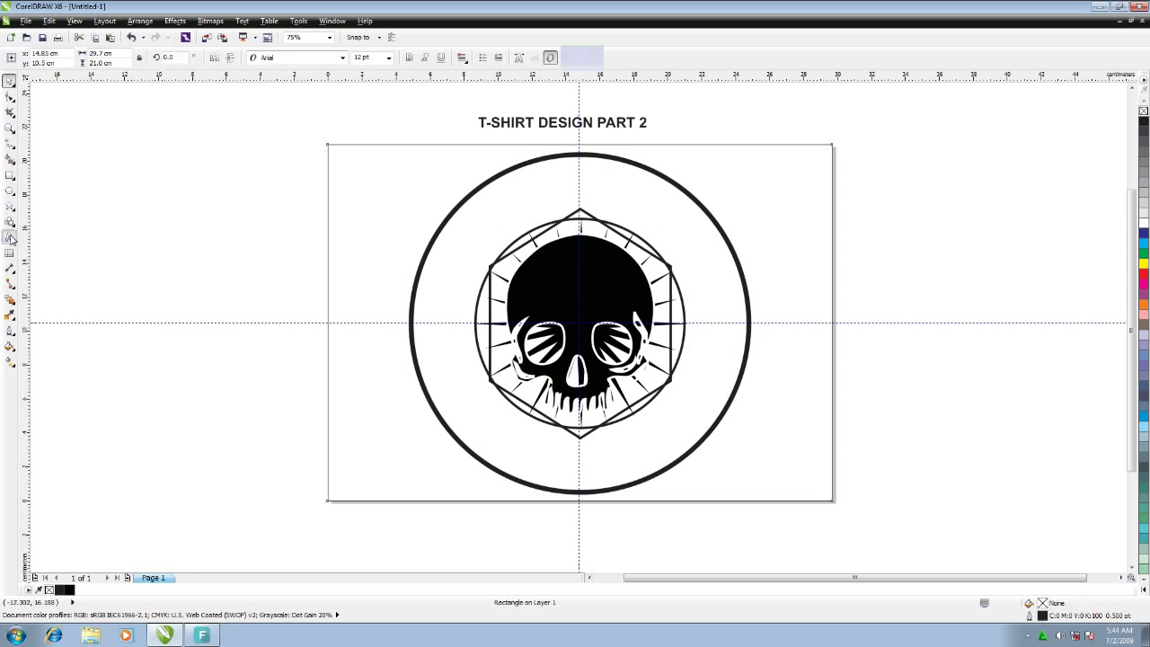
Step: Type 'THE CRADLE OF MANKIND', make it bold, and move it right of the badge
click(128, 249)
text(THE CRADLE OF MANKIND)
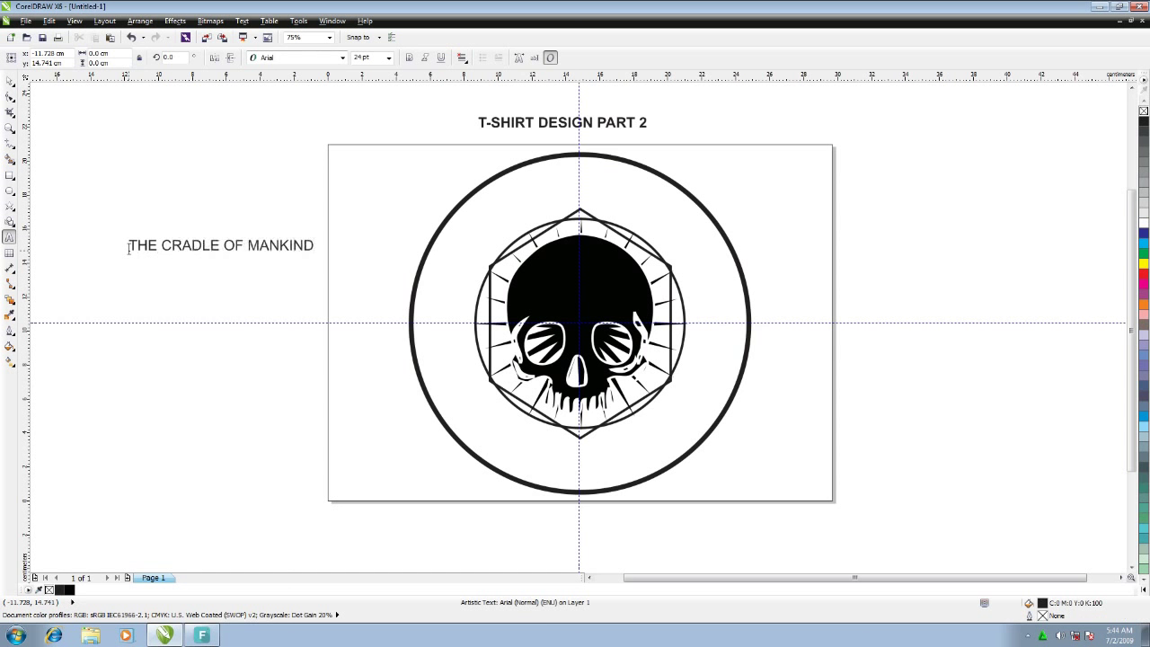
key(ctrl+a)
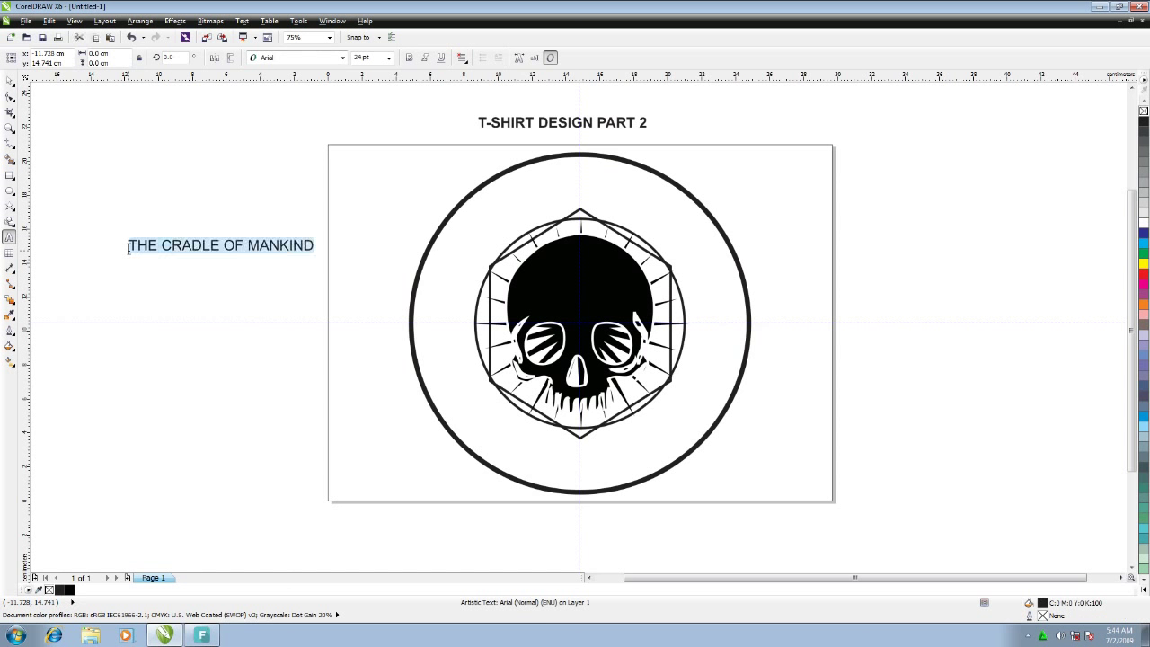
click(409, 56)
click(10, 81)
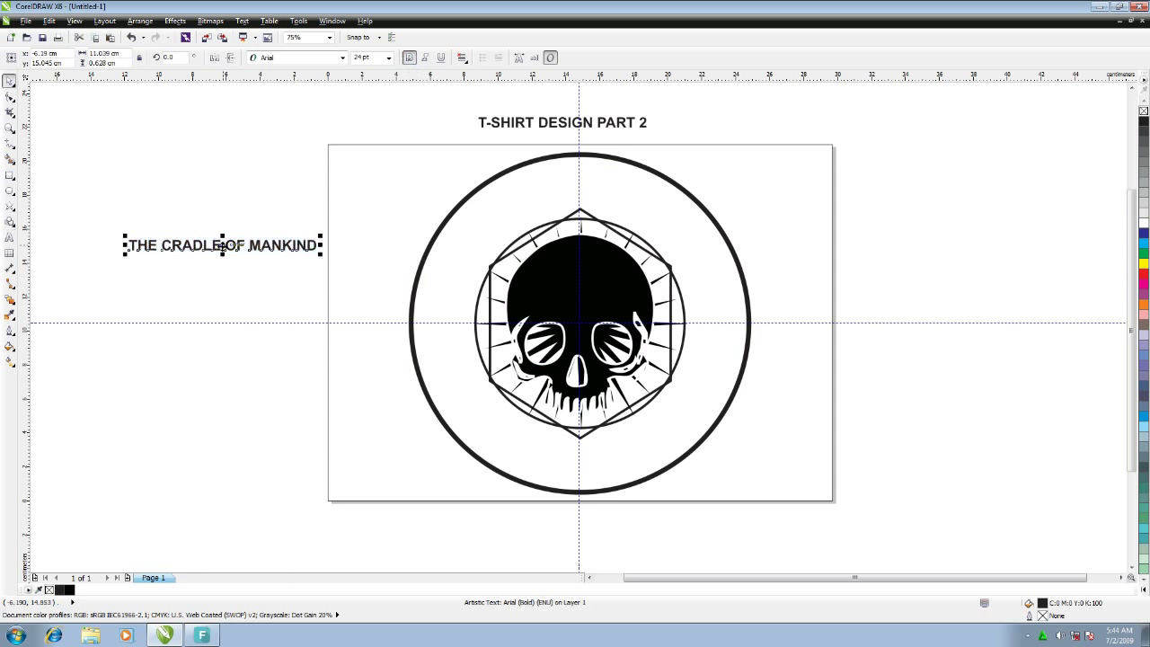
drag(220, 246, 837, 217)
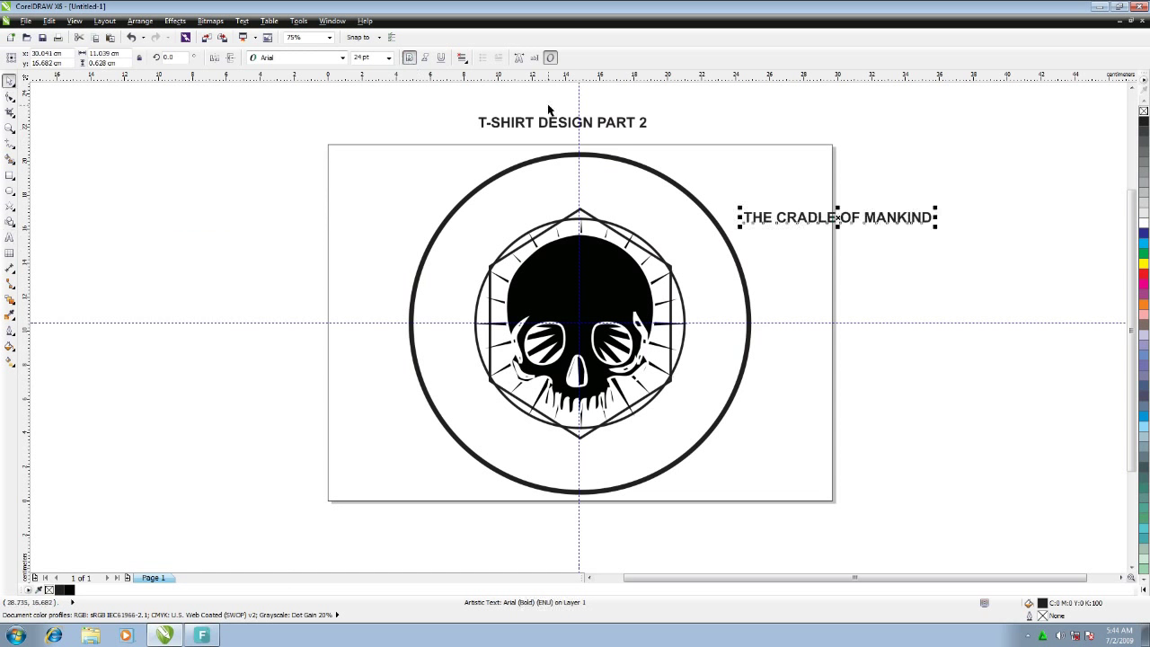
click(342, 58)
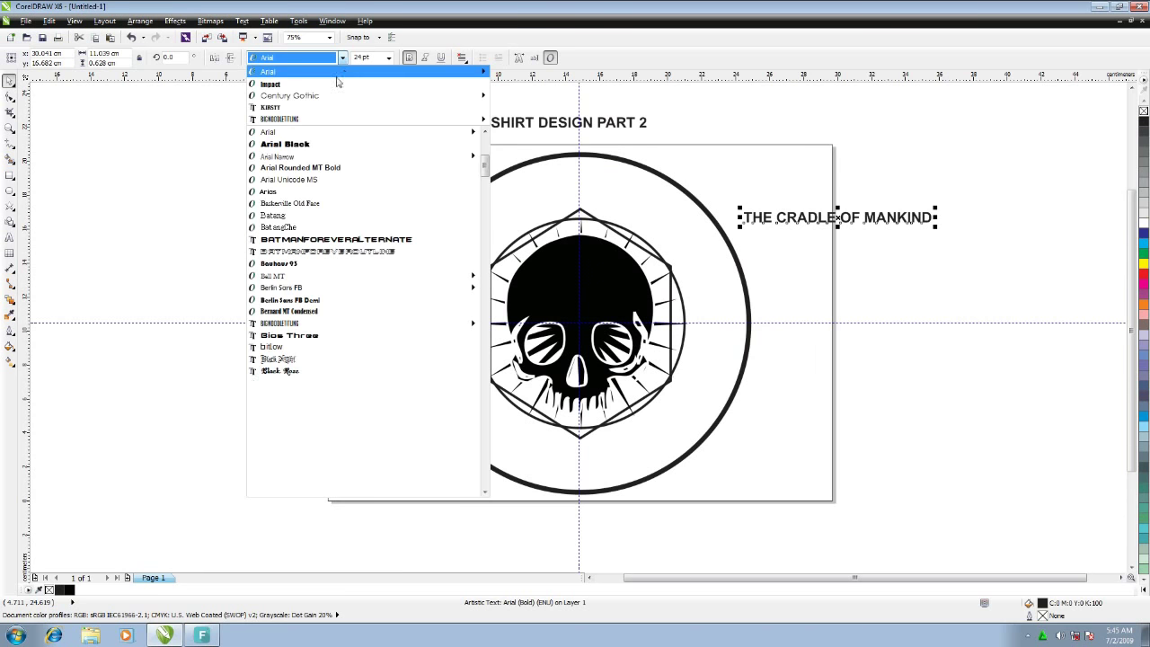
Step: Set the title in Impact at 72 pt
mouse_move(299, 105)
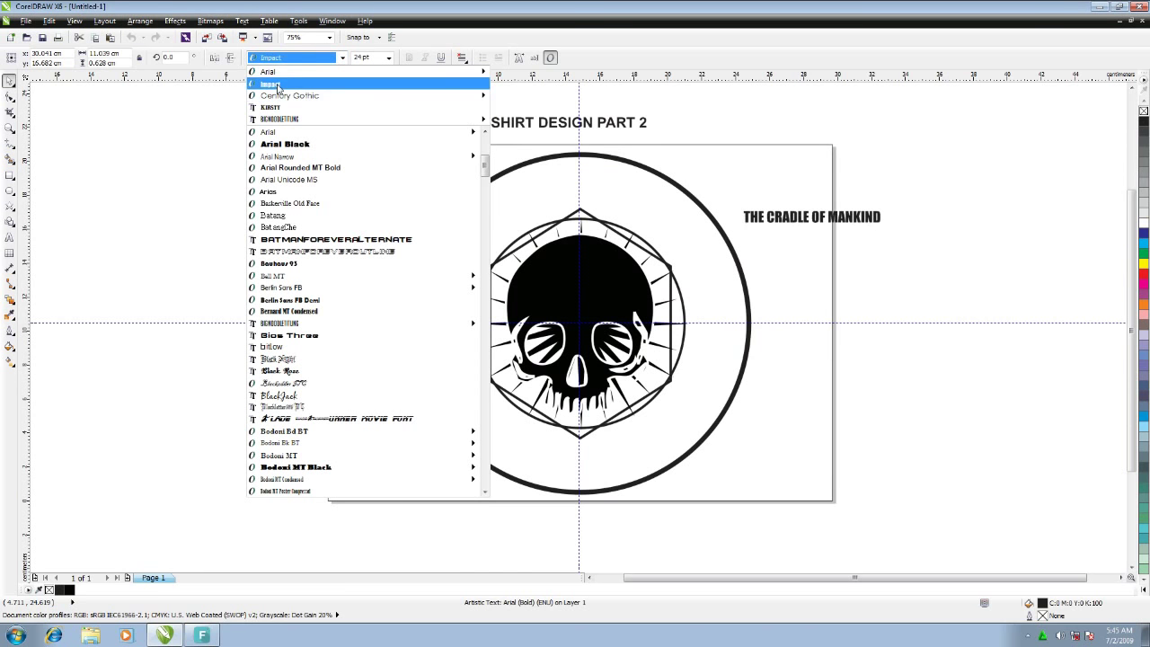
scroll(308, 245, down, 3)
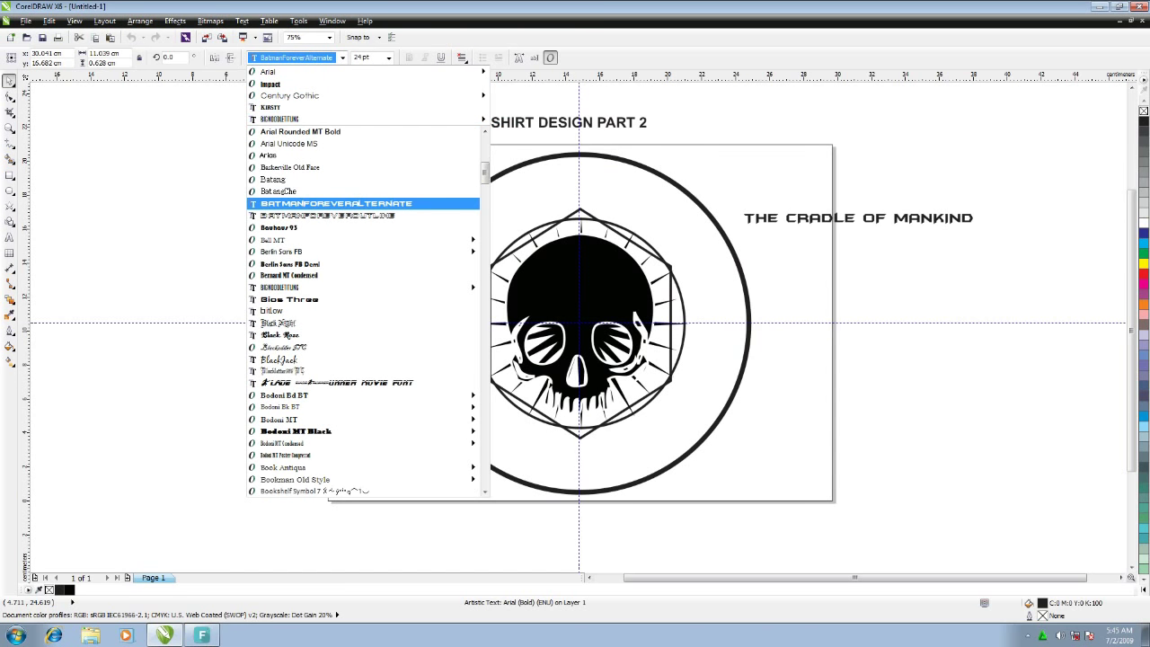
mouse_move(300, 360)
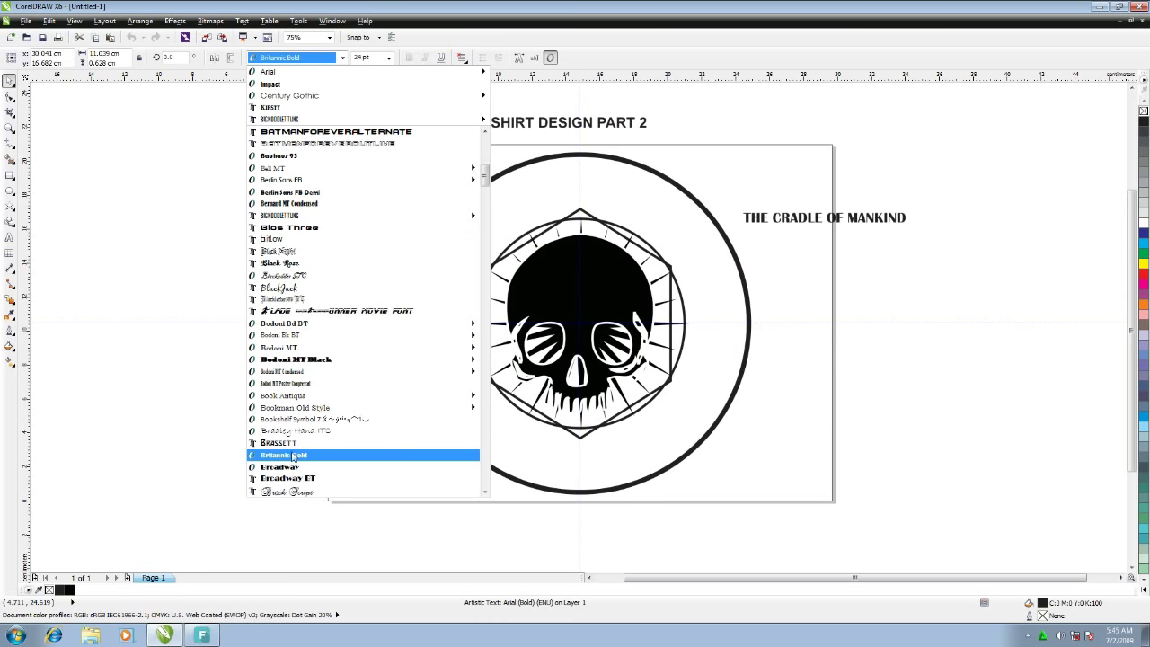
scroll(295, 440, down, 2)
scroll(299, 388, down, 10)
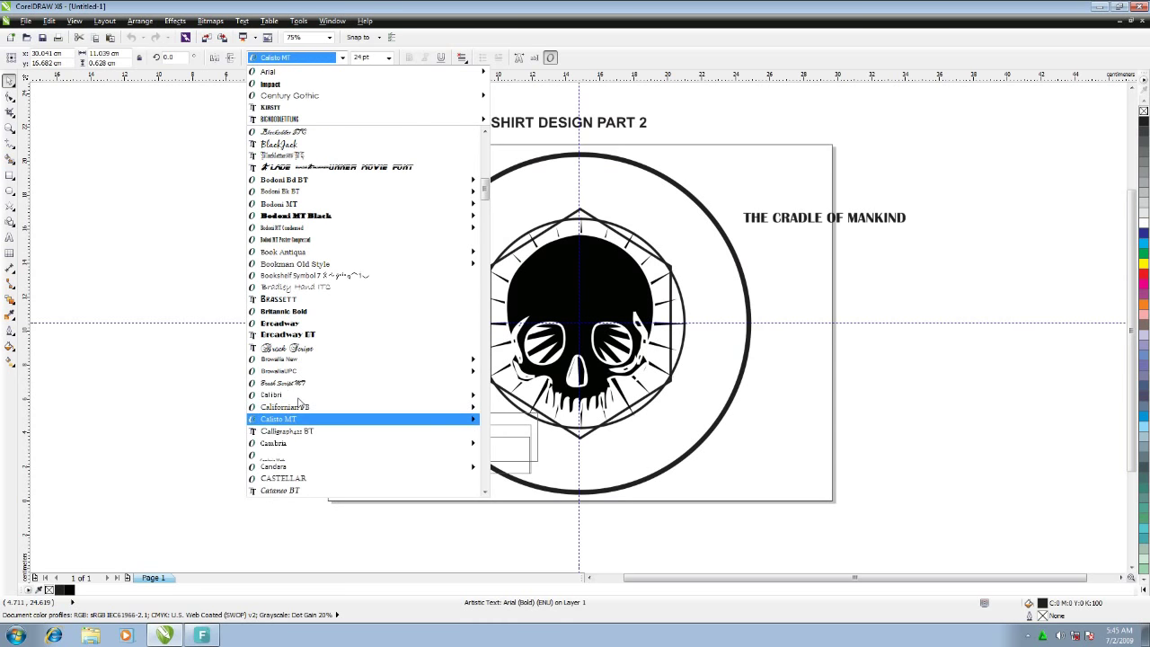
scroll(292, 323, down, 4)
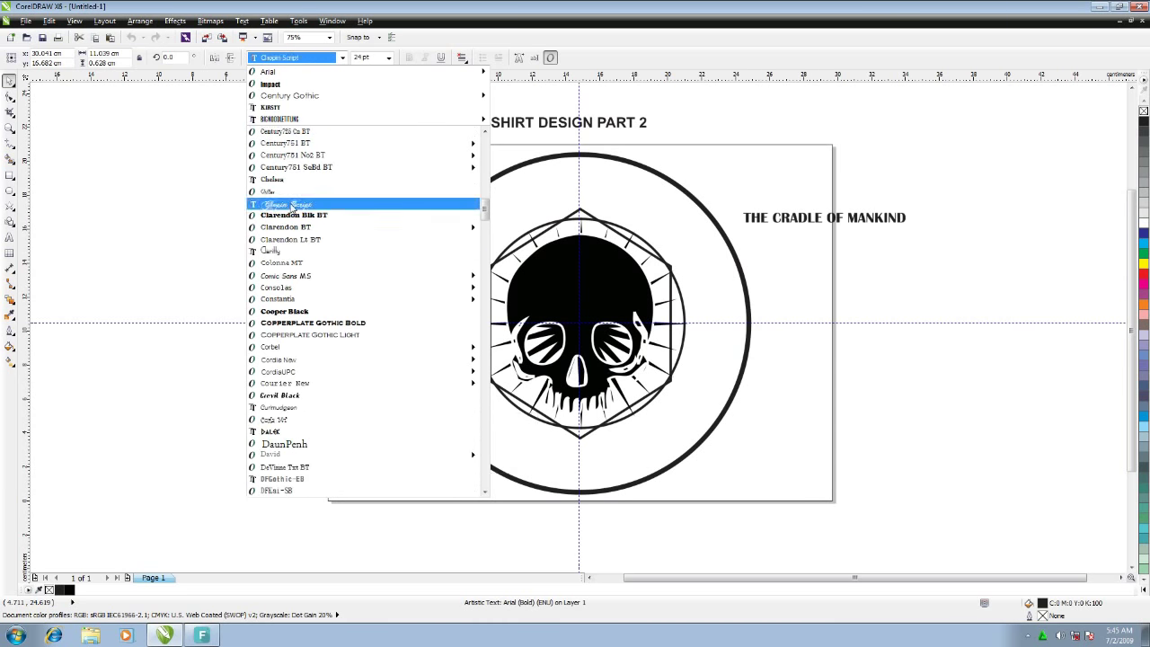
scroll(290, 207, up, 4)
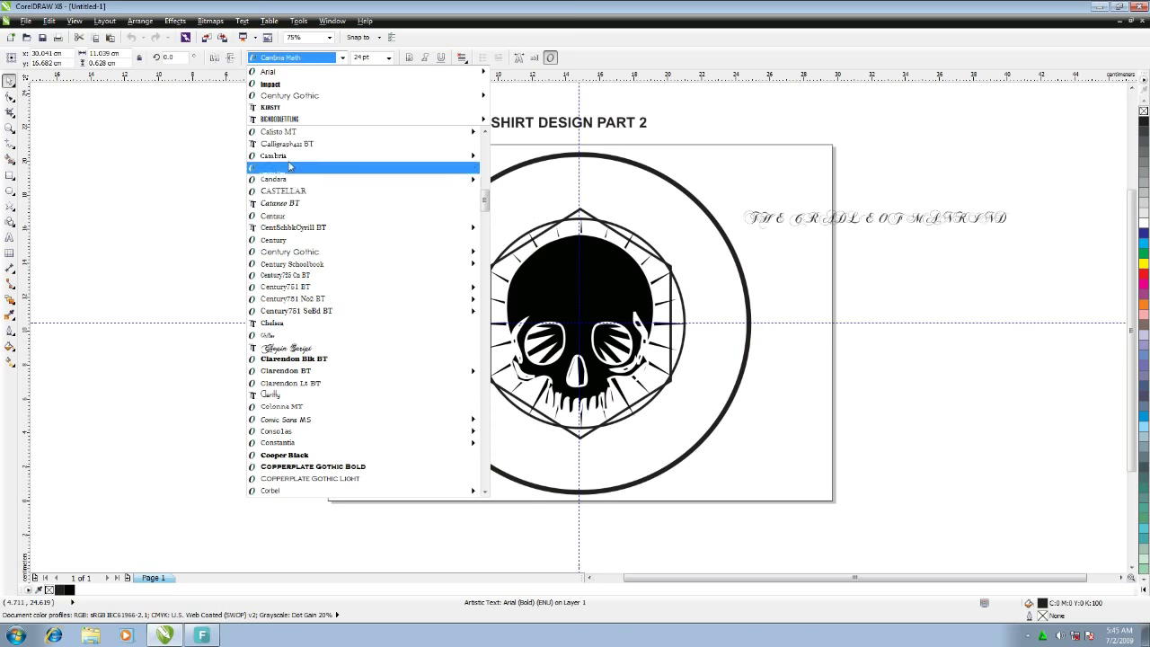
scroll(287, 135, up, 1)
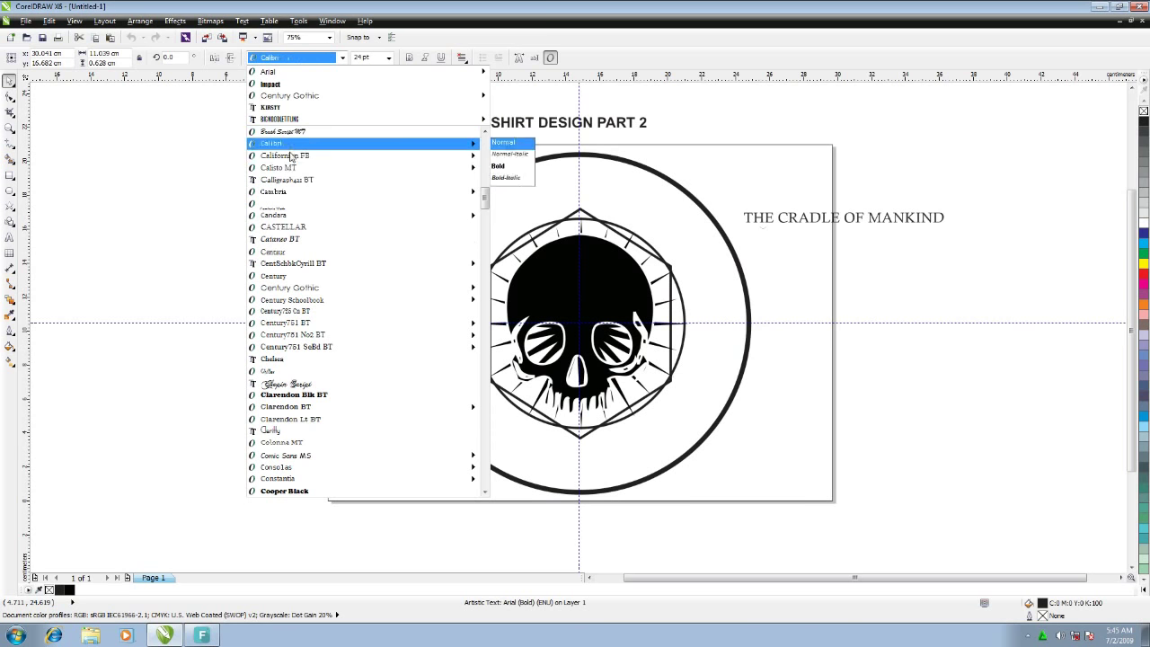
scroll(285, 235, up, 2)
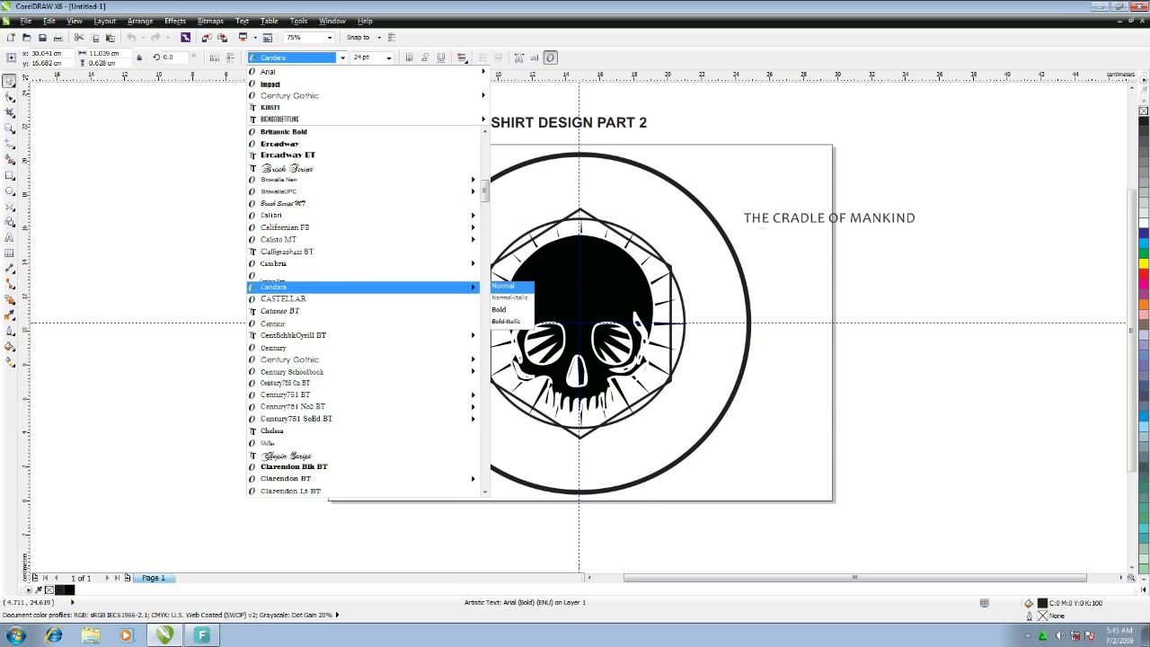
scroll(286, 285, up, 5)
click(278, 84)
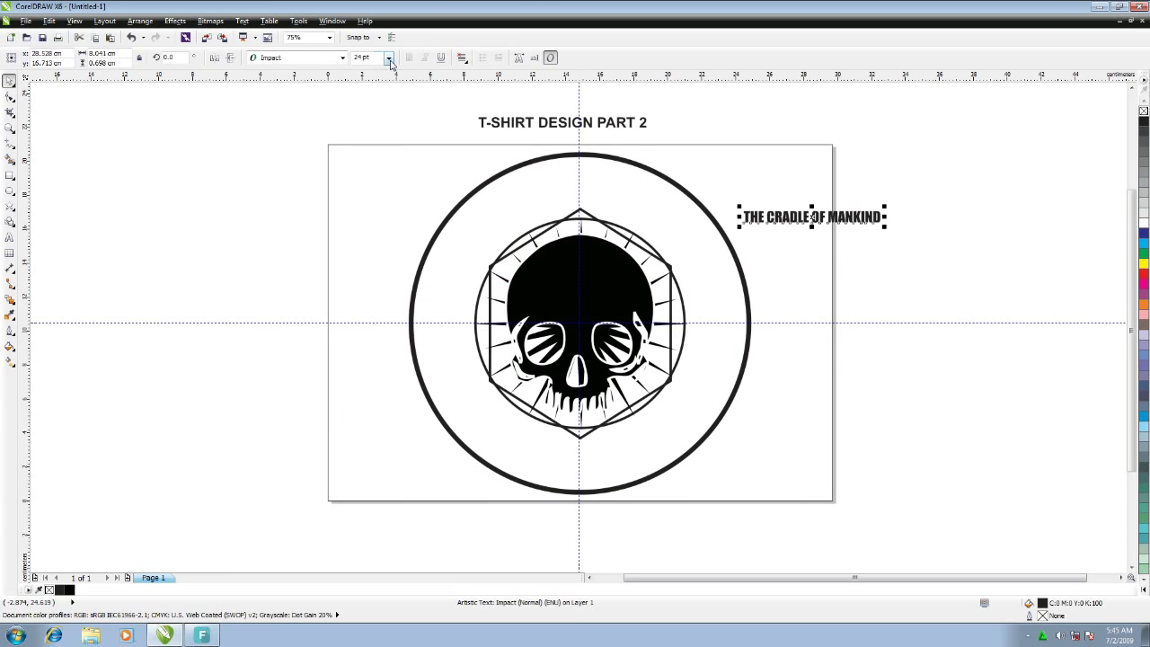
click(389, 58)
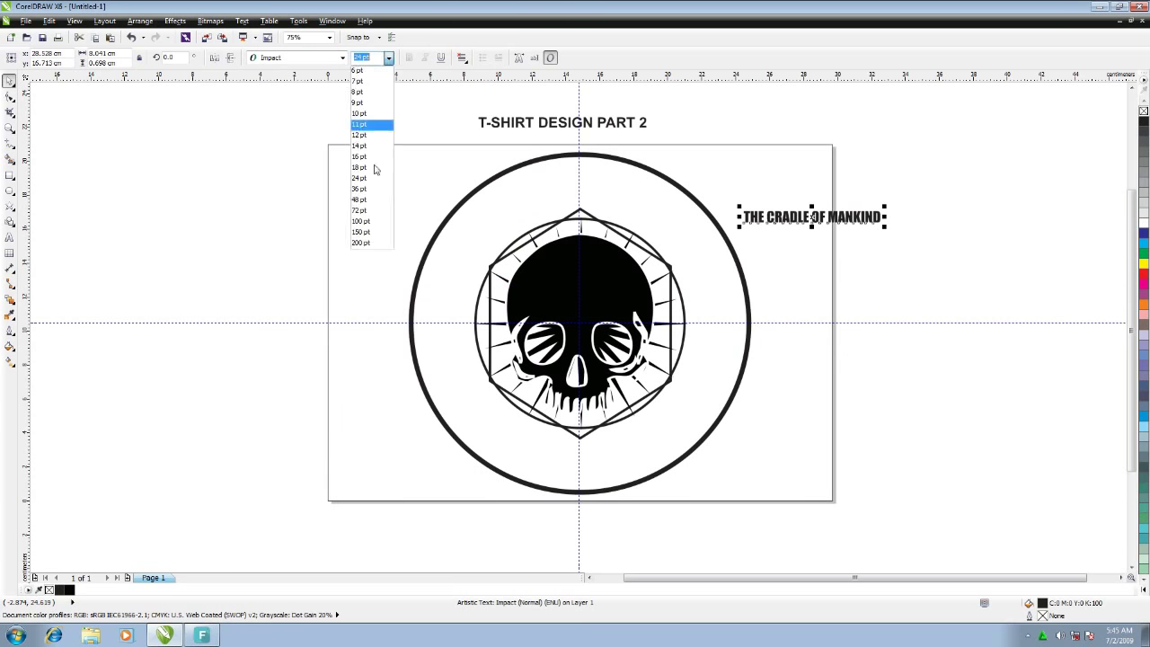
click(363, 214)
Step: Fit the title text along the top of the outer circle
click(241, 21)
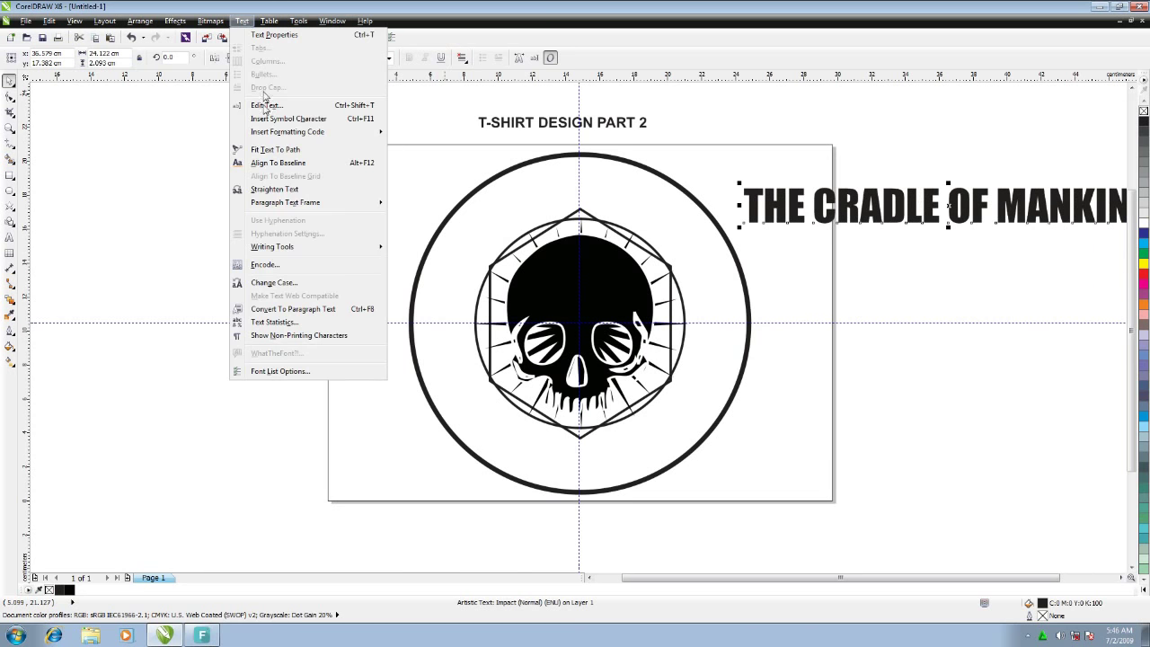
click(275, 149)
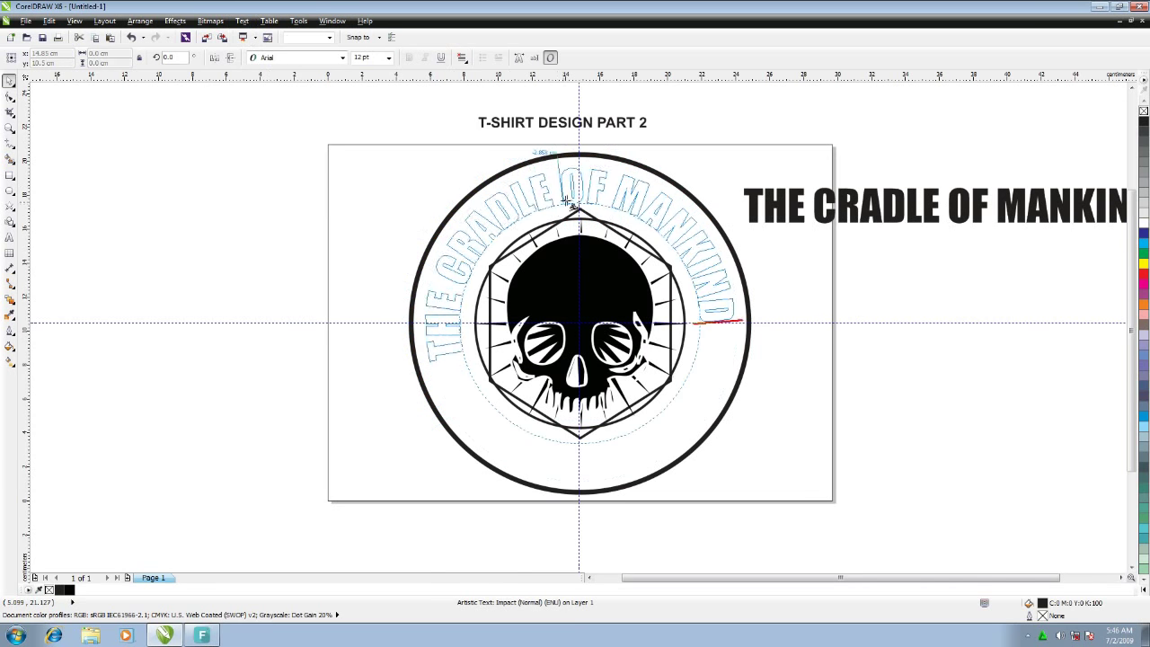
click(582, 205)
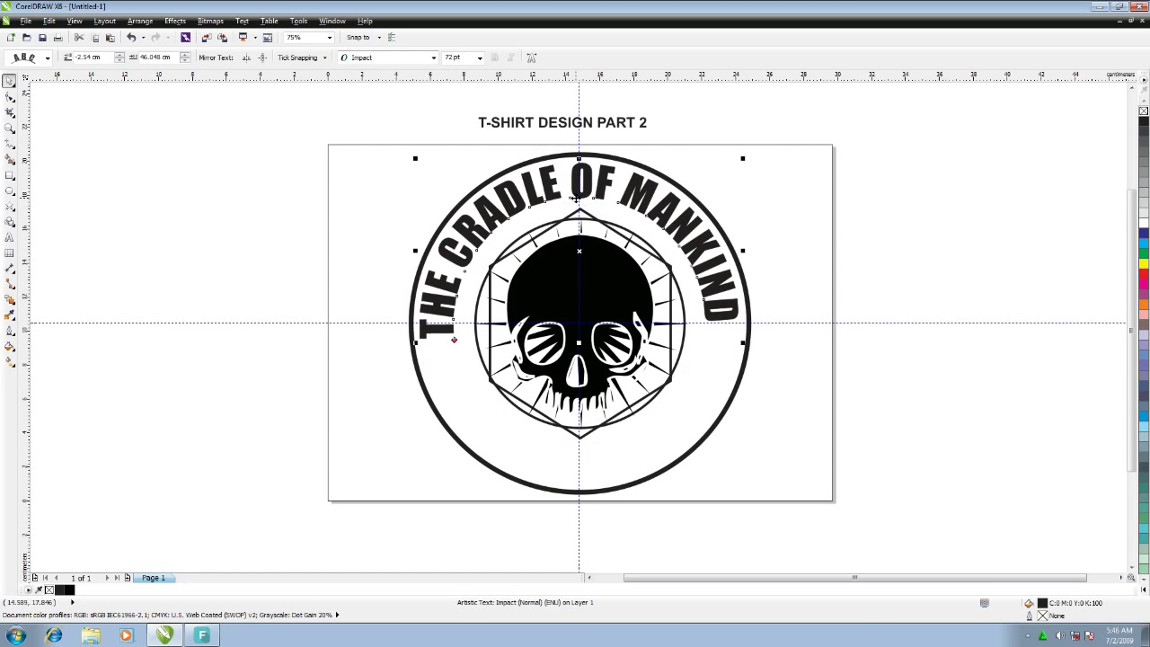
click(96, 254)
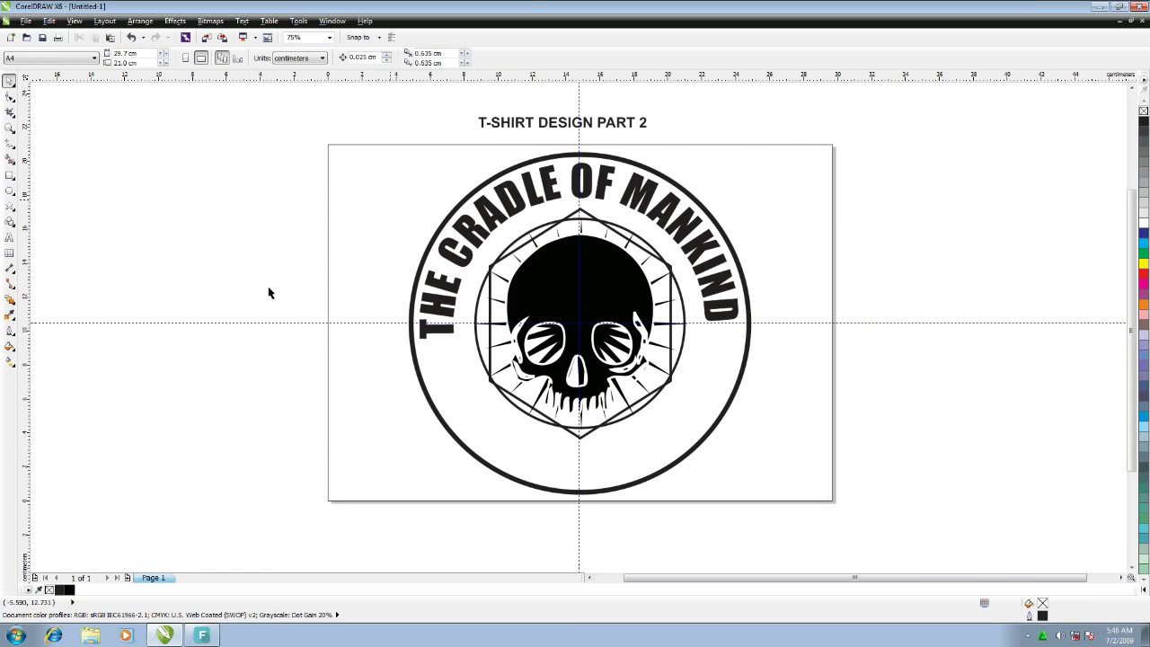
click(9, 236)
Step: Type the bottom tagline, set it in BigNoodleTitling, and mirror it horizontally and vertically
click(114, 349)
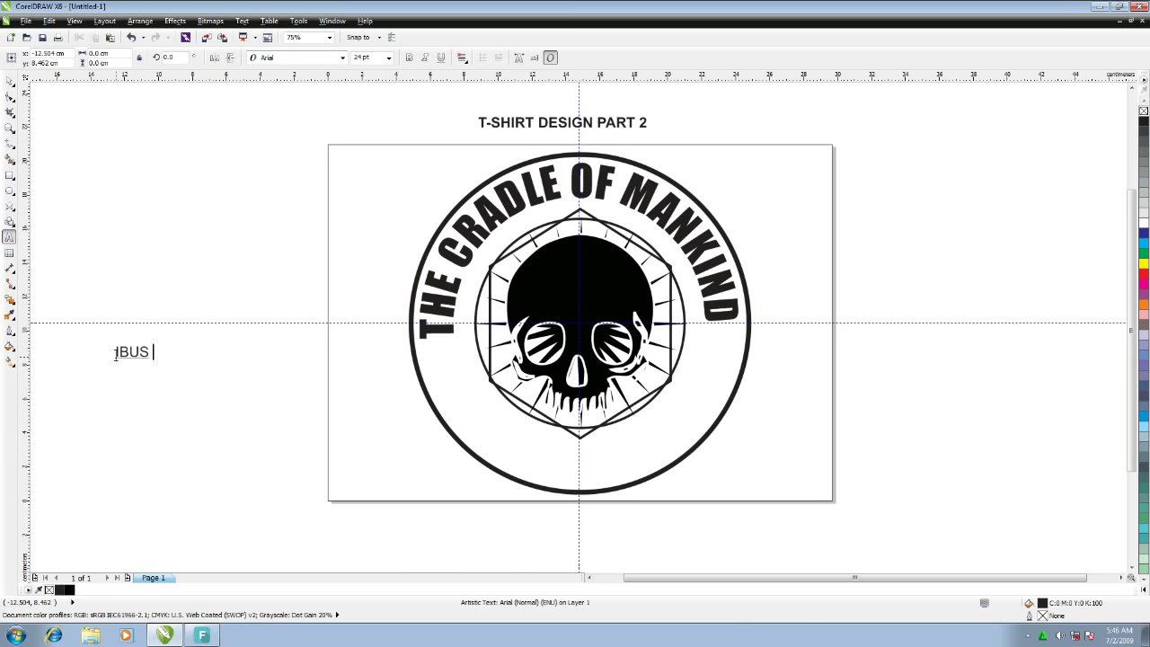
text(BUS TURKAN, PROUD OF MY CULTURE)
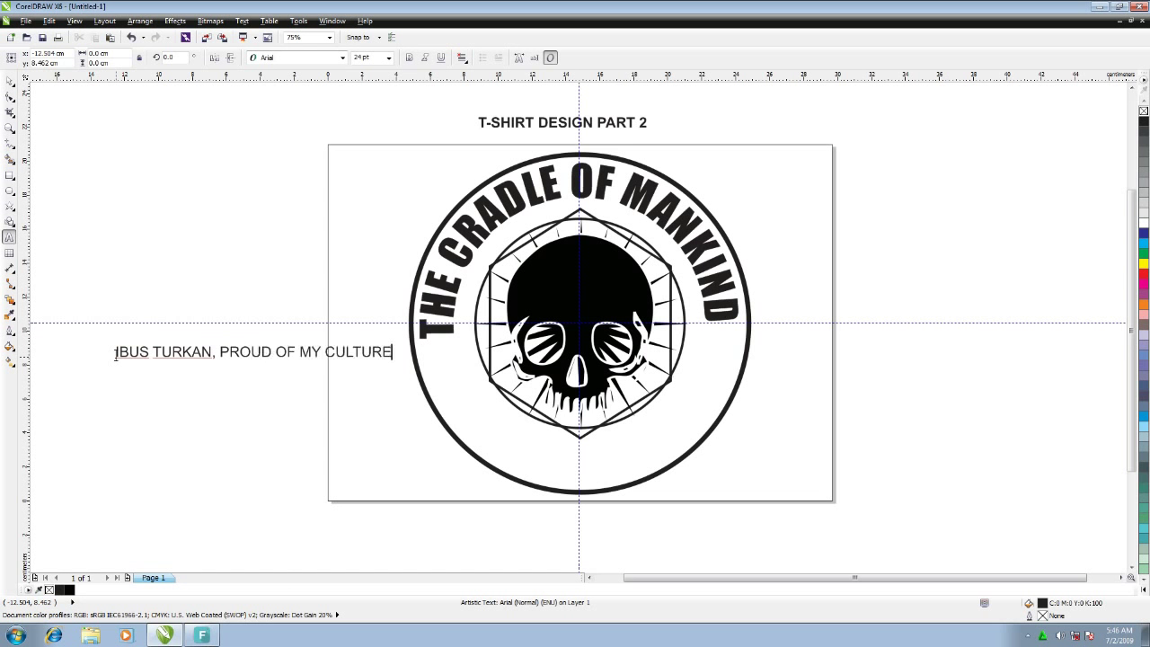
key(ctrl+a)
click(342, 58)
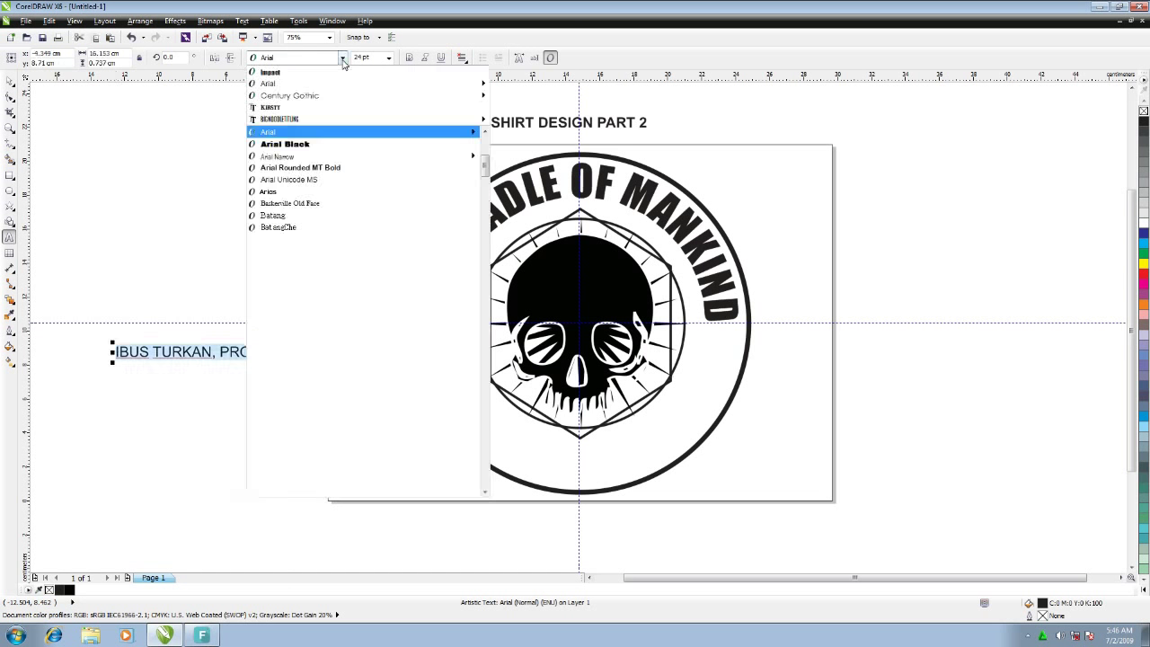
click(283, 118)
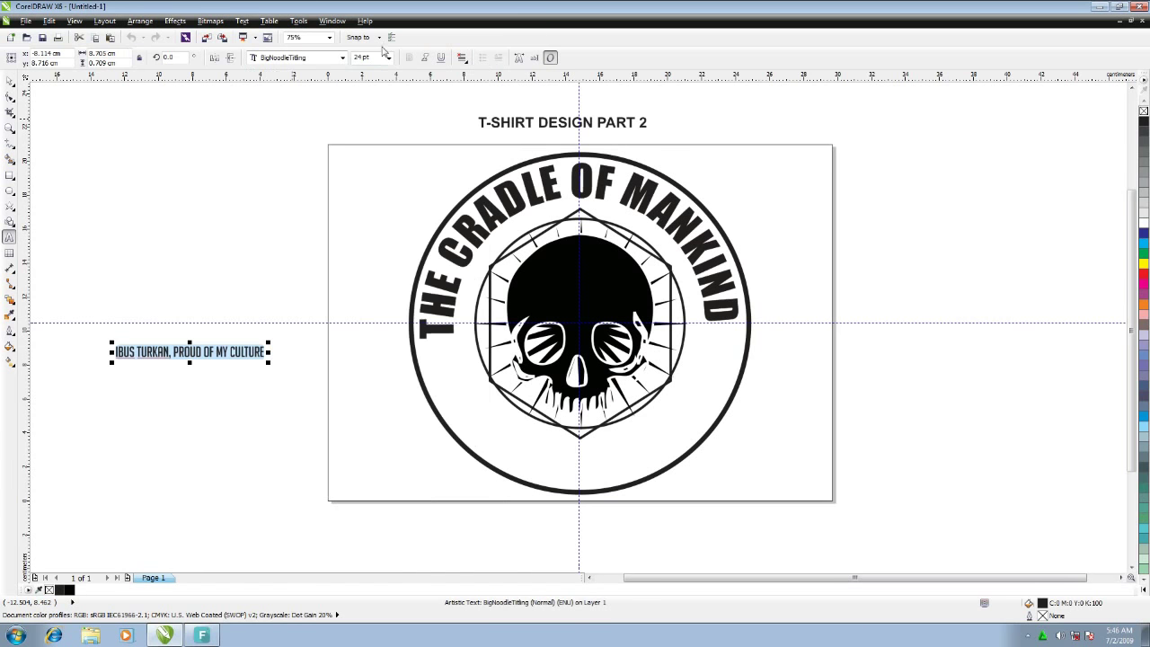
click(213, 58)
click(230, 58)
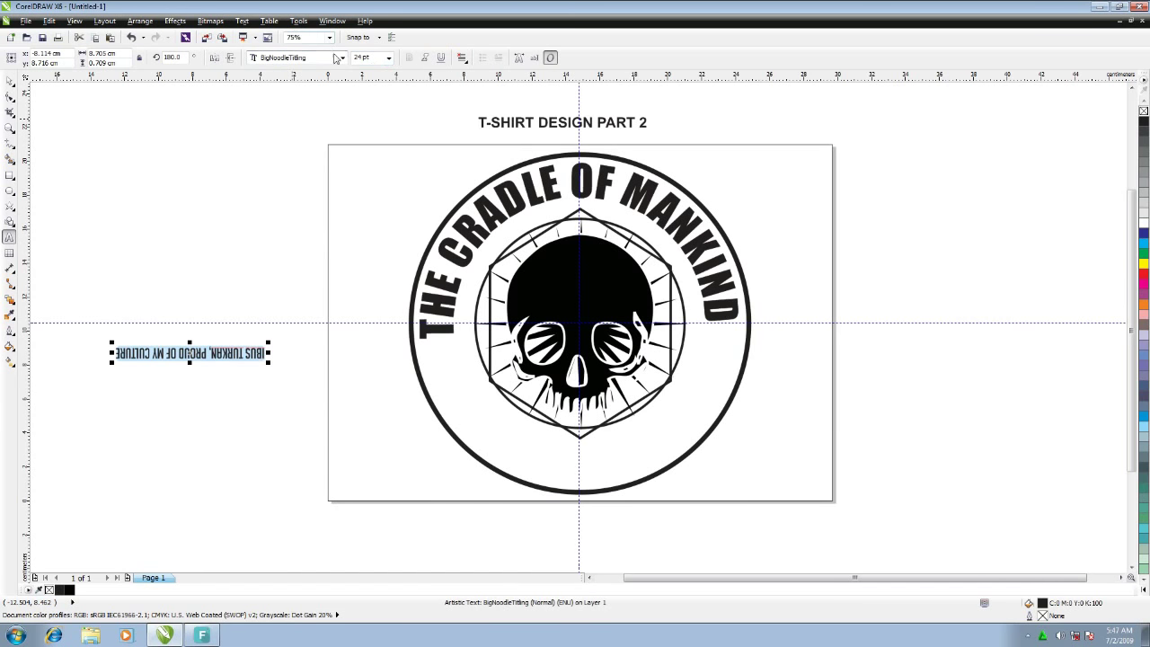
Step: Fit the tagline along the bottom of the outer circle
click(242, 20)
click(269, 151)
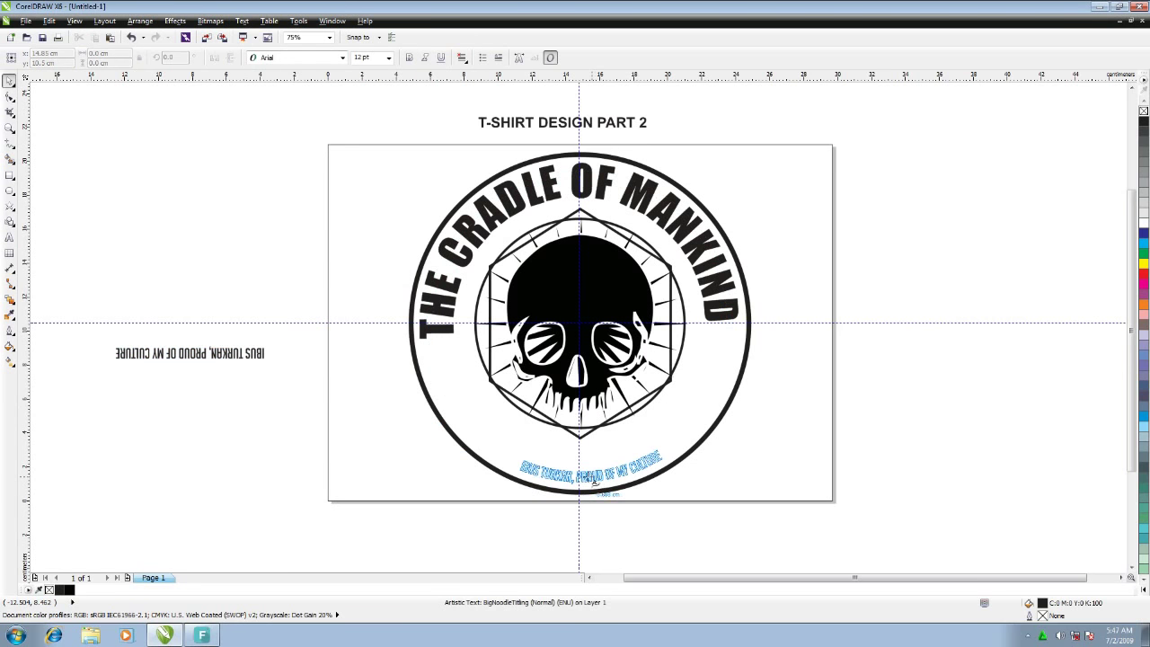
click(578, 490)
click(9, 237)
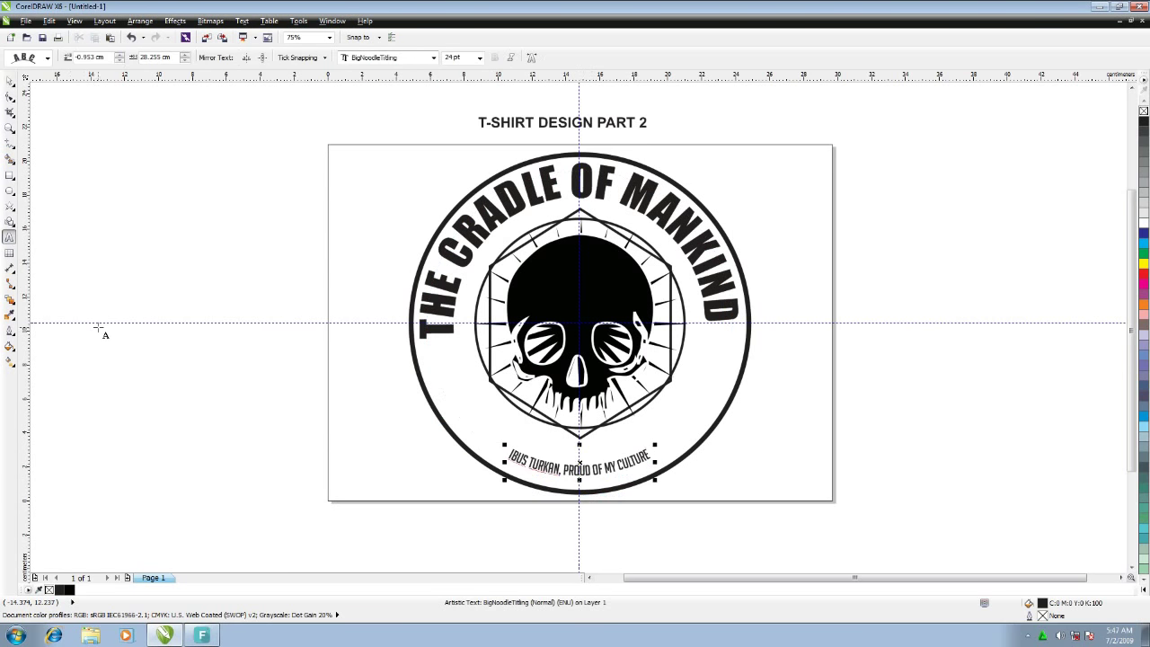
Step: Resize the bottom curved text to 50 pt and adjust its distance from the circle
key(ctrl+a)
click(479, 58)
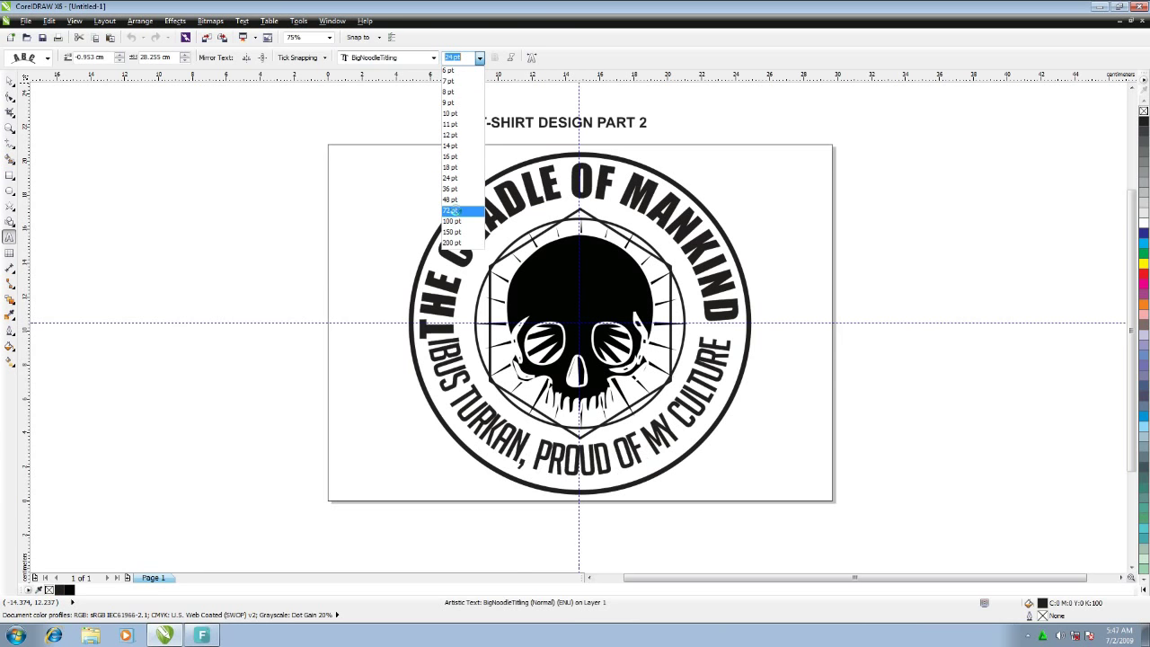
click(451, 210)
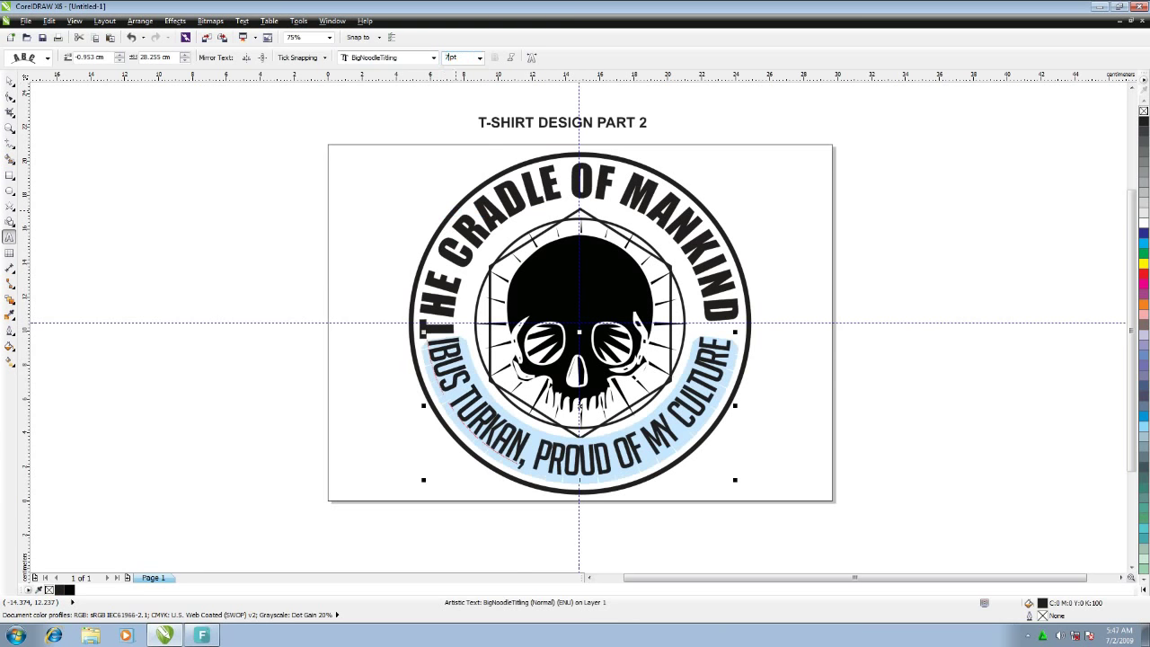
key(Return)
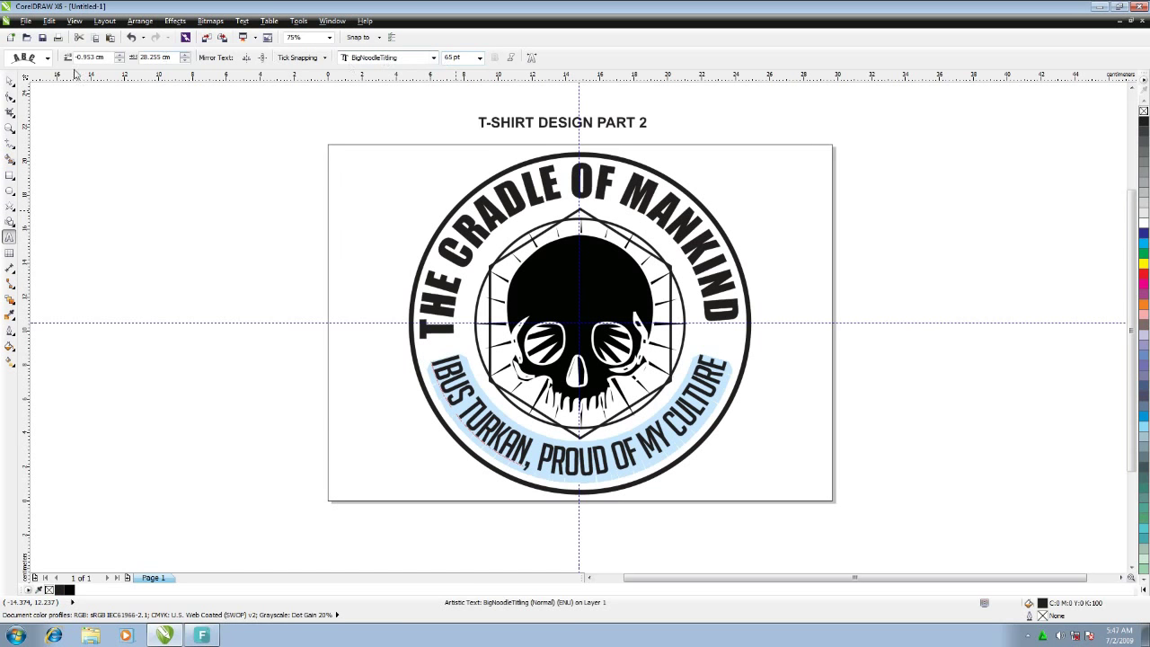
key(Escape)
key(Escape)
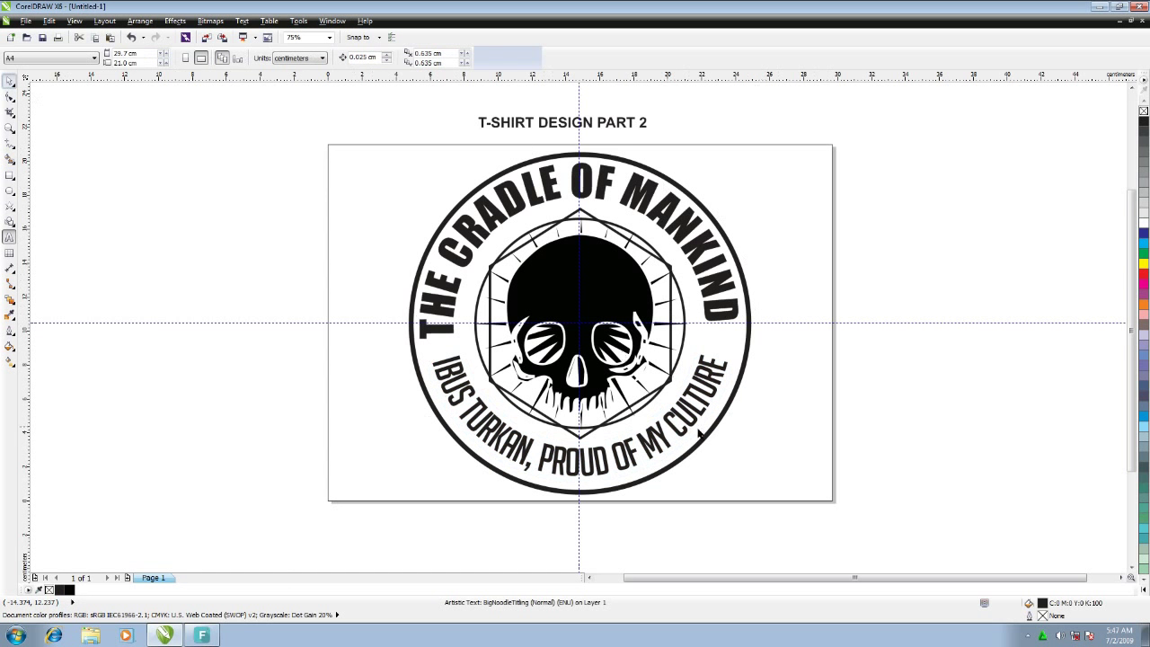
scroll(604, 508, up, 2)
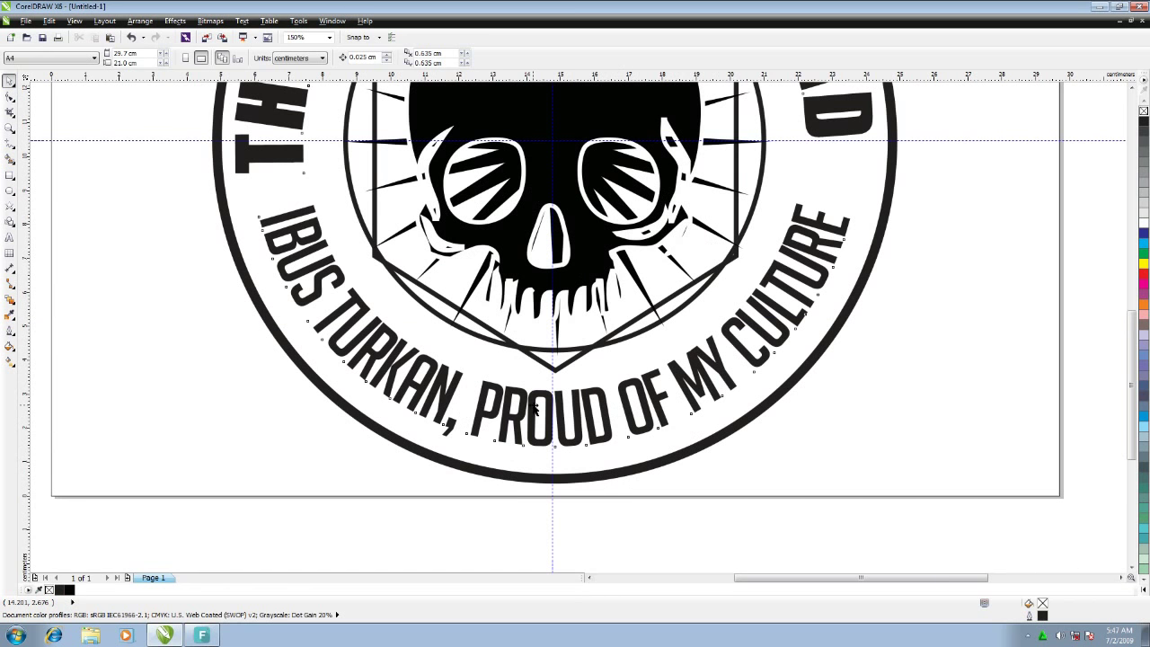
click(534, 407)
drag(553, 325, 556, 339)
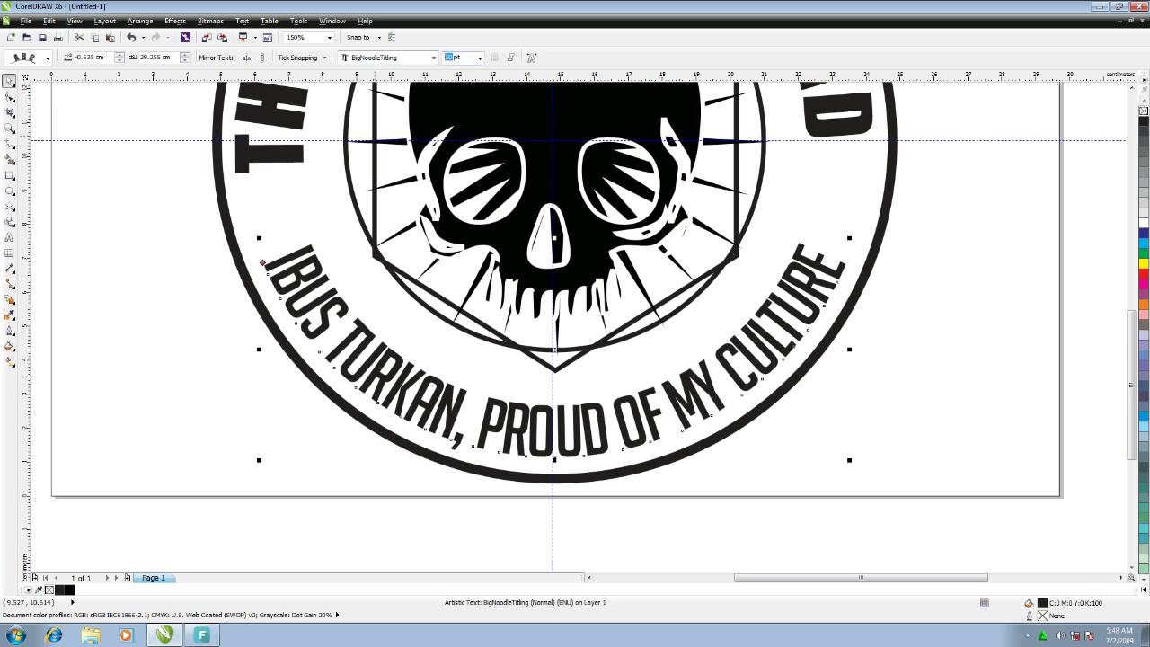
double_click(455, 55)
key(Return)
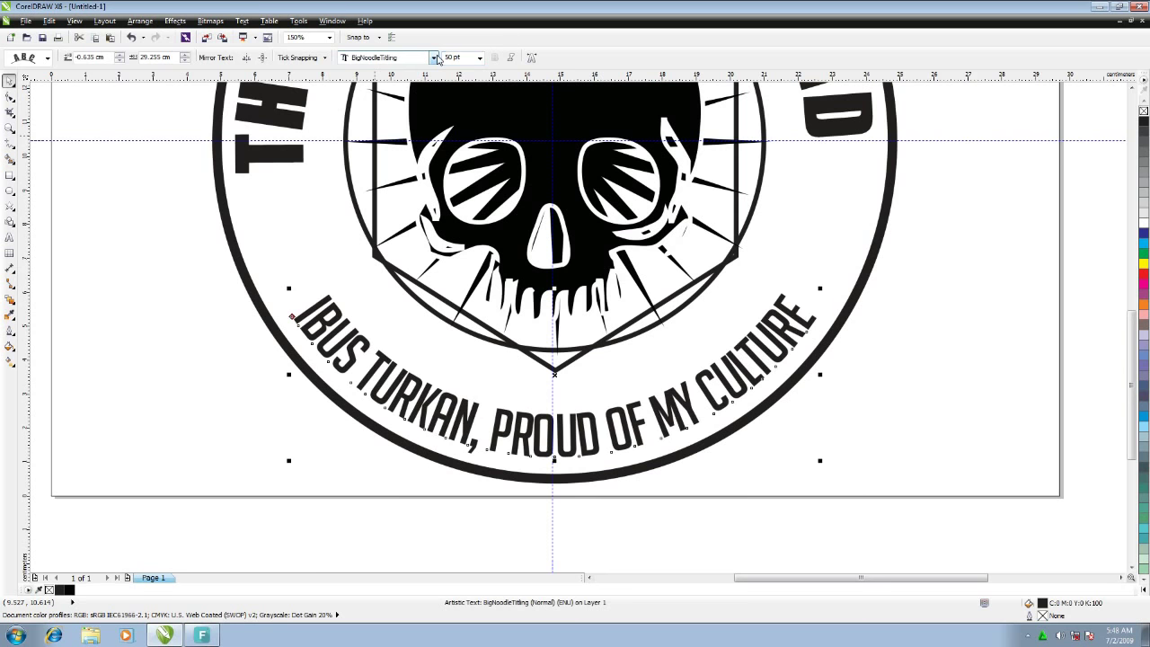
Step: Widen the bottom text's letter spacing so it stretches further around the arc
key(F10)
drag(855, 436, 879, 425)
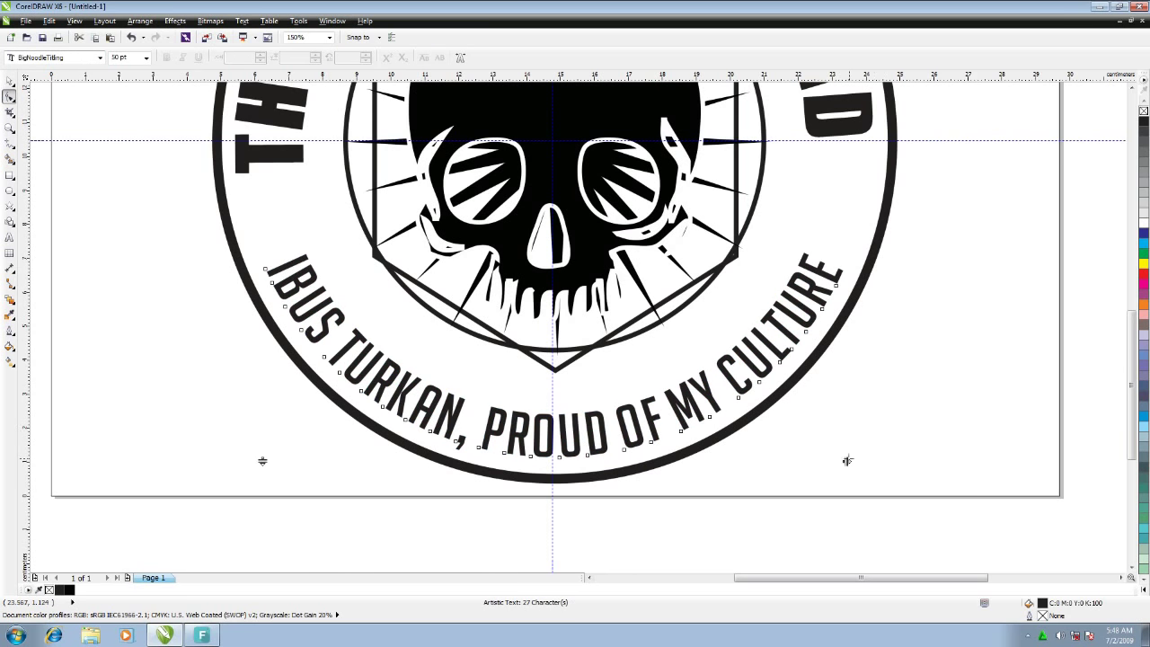
drag(847, 461, 872, 446)
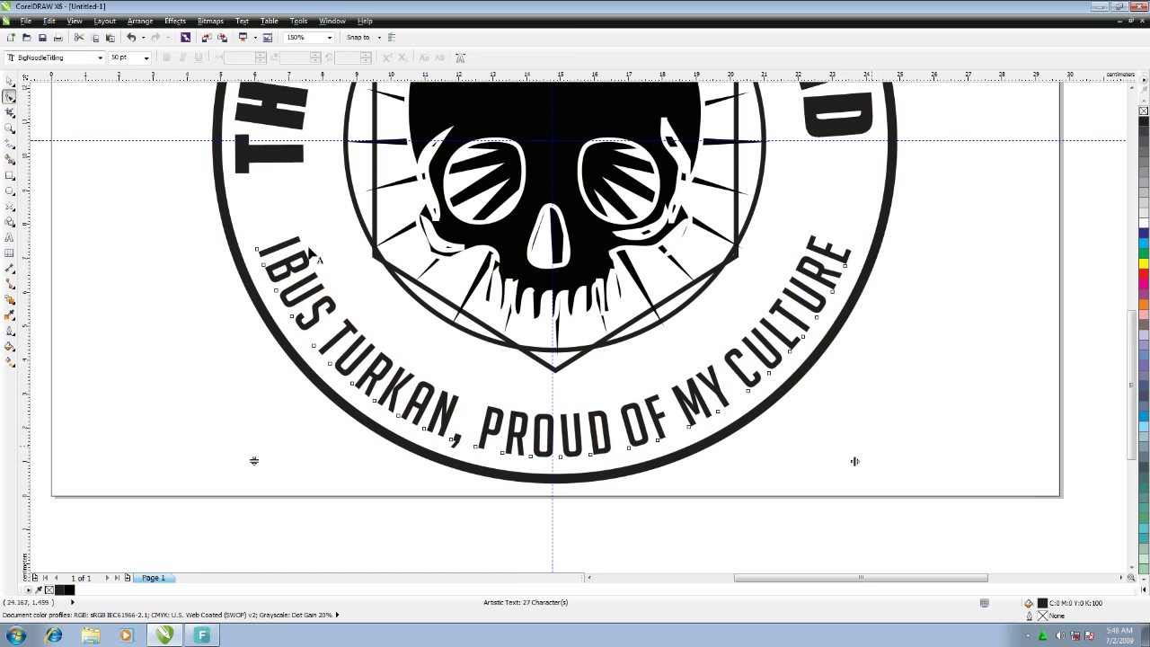
click(9, 80)
click(56, 134)
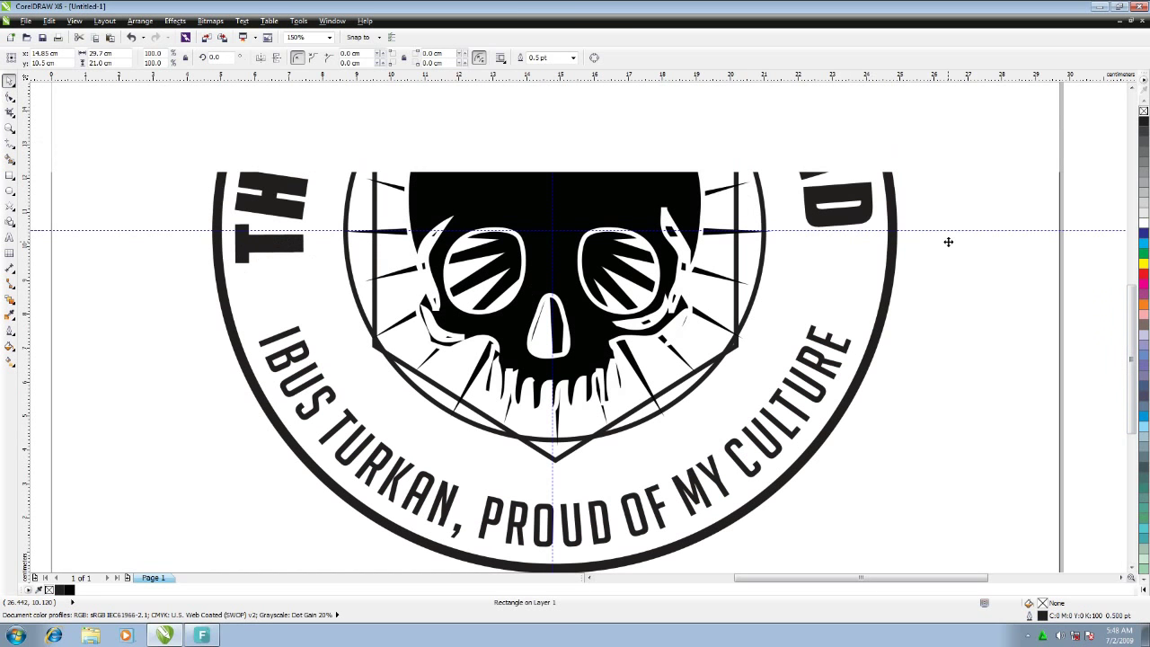
Step: Zoom out to the whole page and delete the white page-sized rectangle
scroll(947, 241, down, 1)
click(1120, 578)
click(1132, 86)
click(1132, 87)
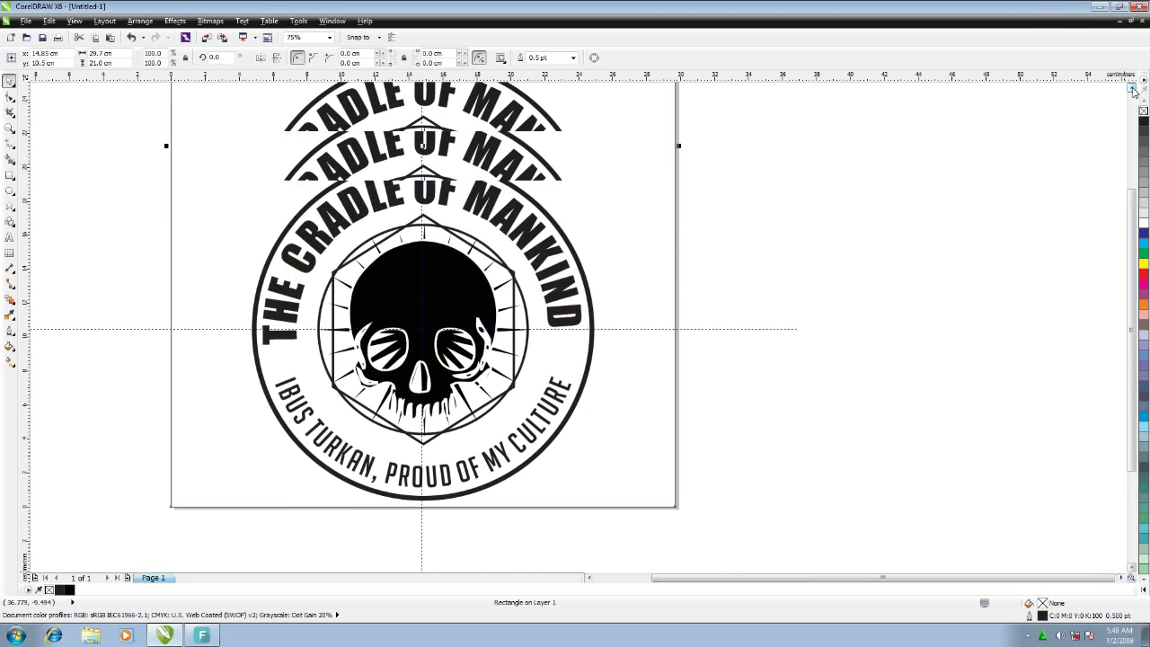
click(589, 577)
click(705, 254)
drag(767, 157, 903, 146)
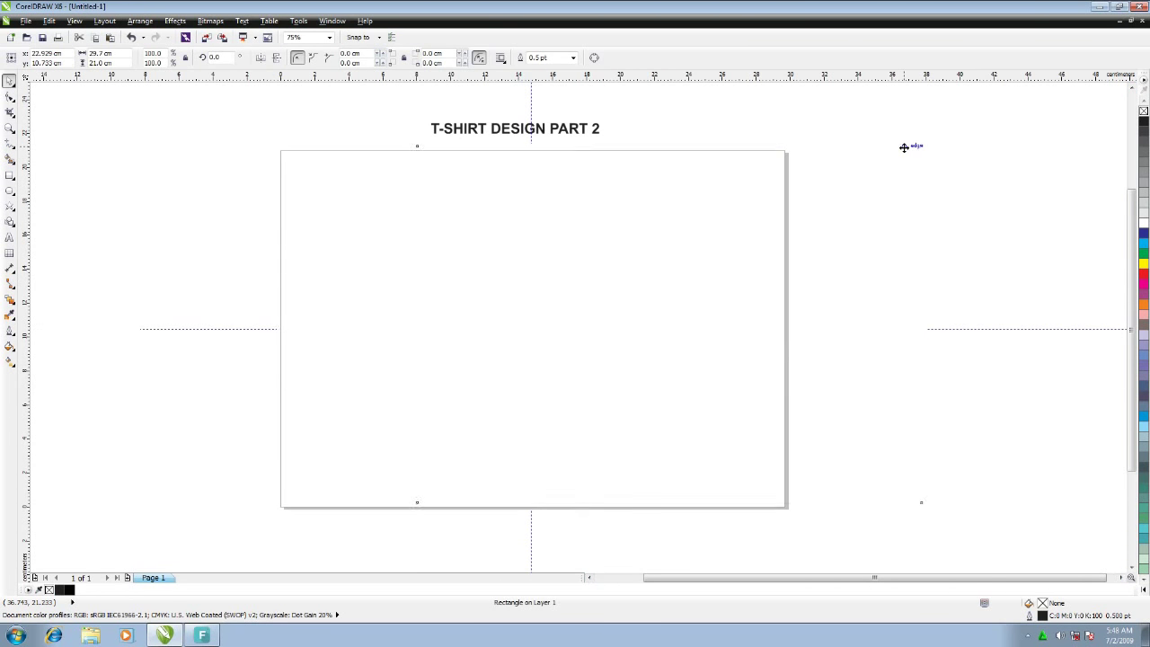
key(Delete)
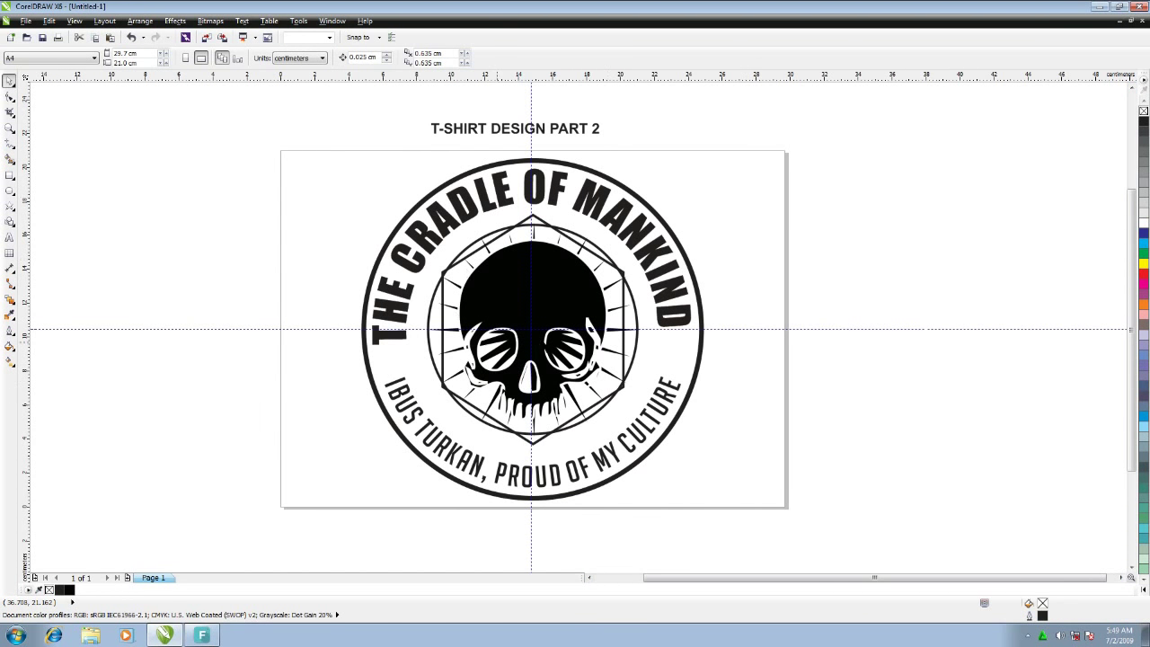
Step: Colour both starbursts behind the skull yellow, fill and outline
click(458, 358)
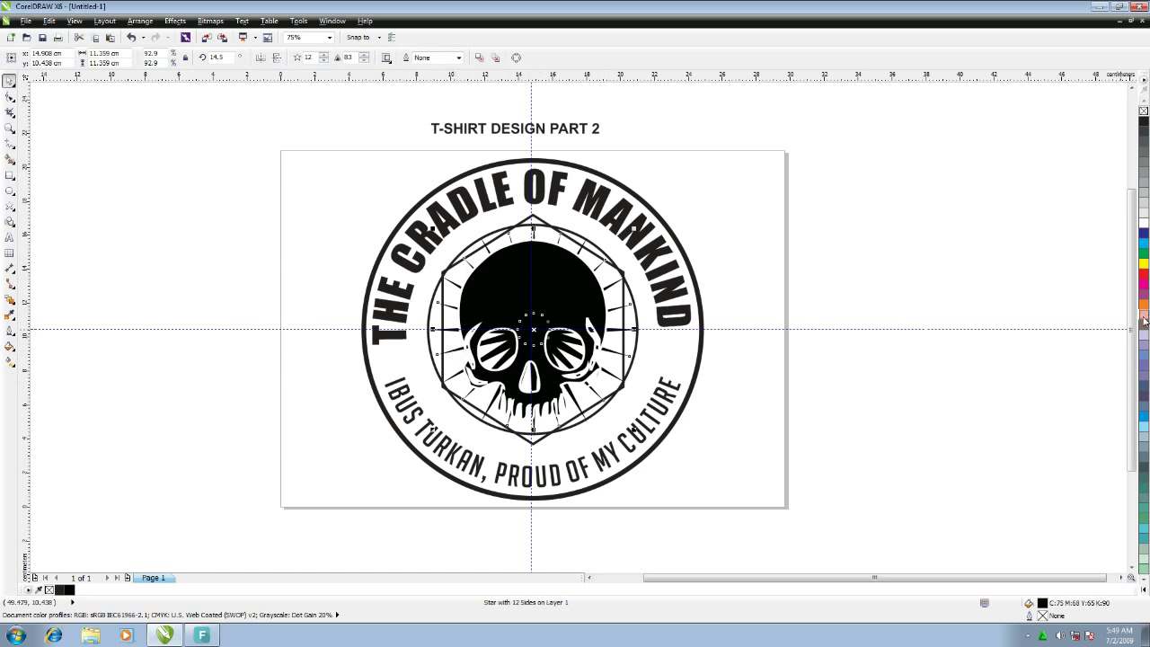
right_click(1143, 264)
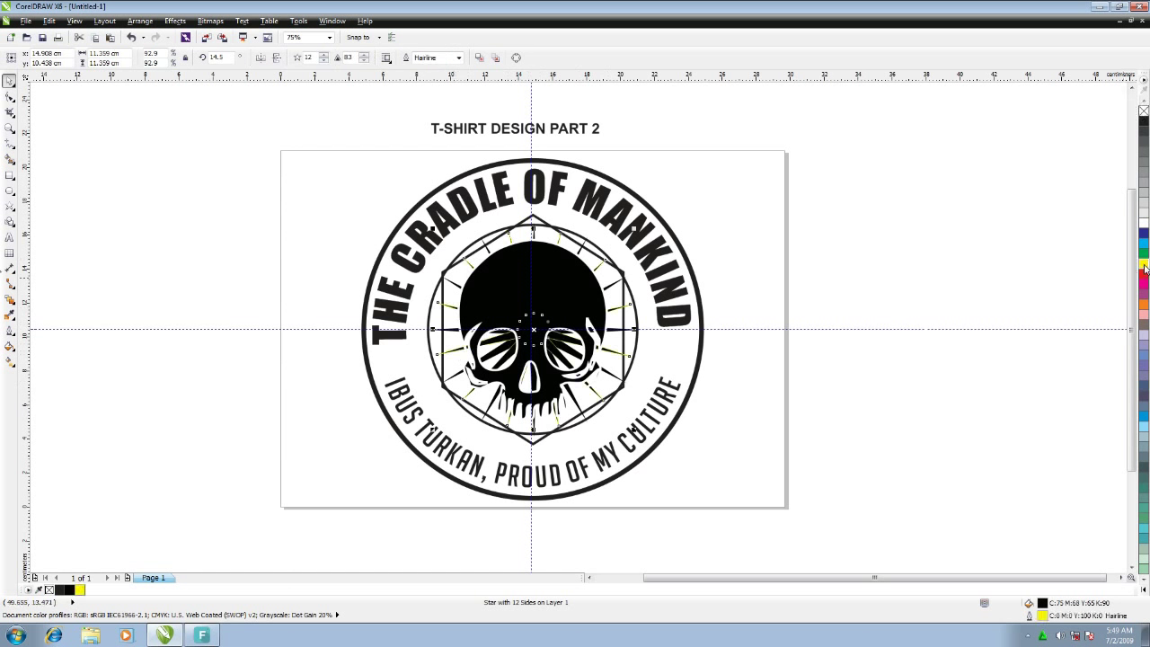
click(1143, 264)
click(713, 270)
click(609, 282)
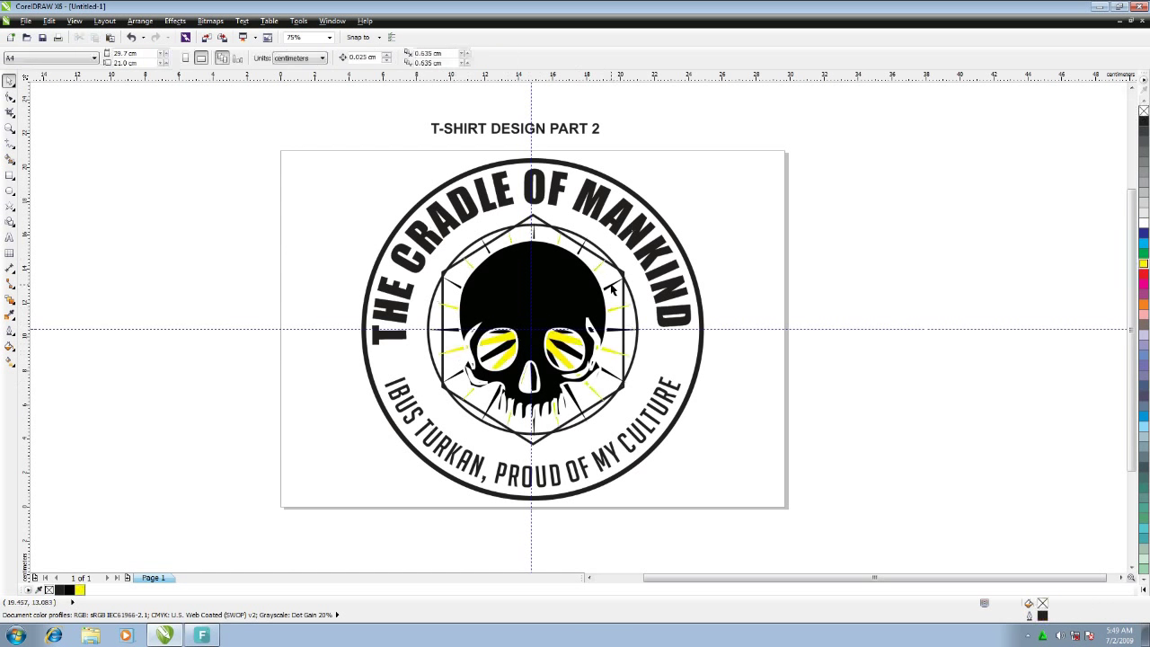
click(1143, 263)
Step: Give the outer circle a green outline
scroll(632, 449, up, 3)
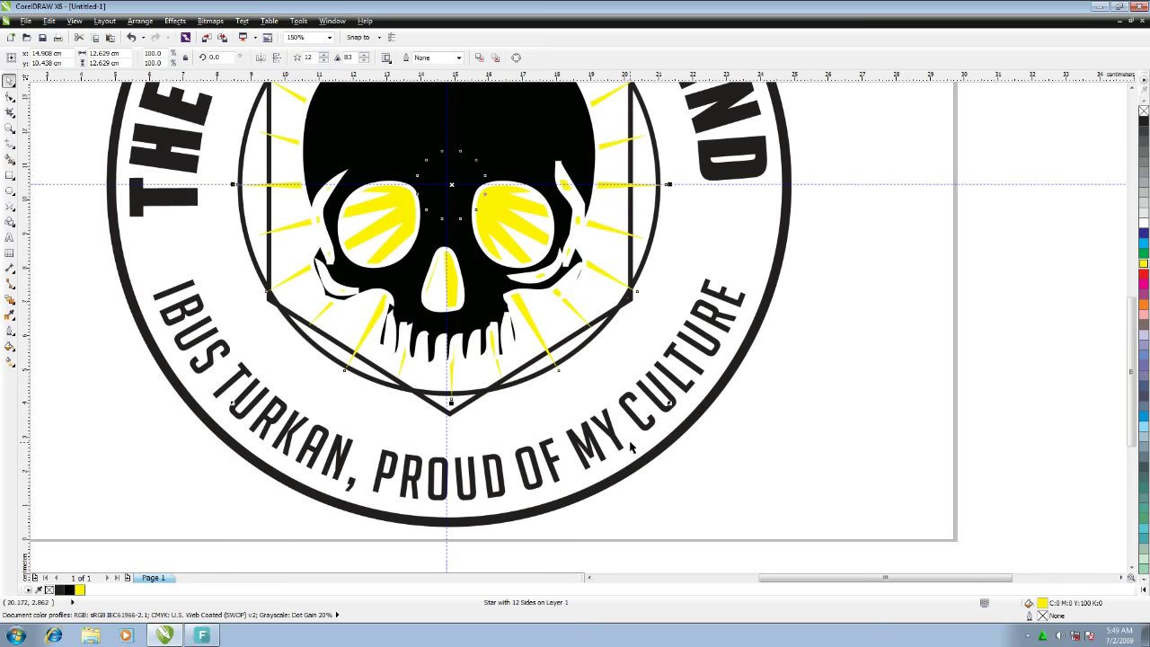
scroll(639, 424, down, 3)
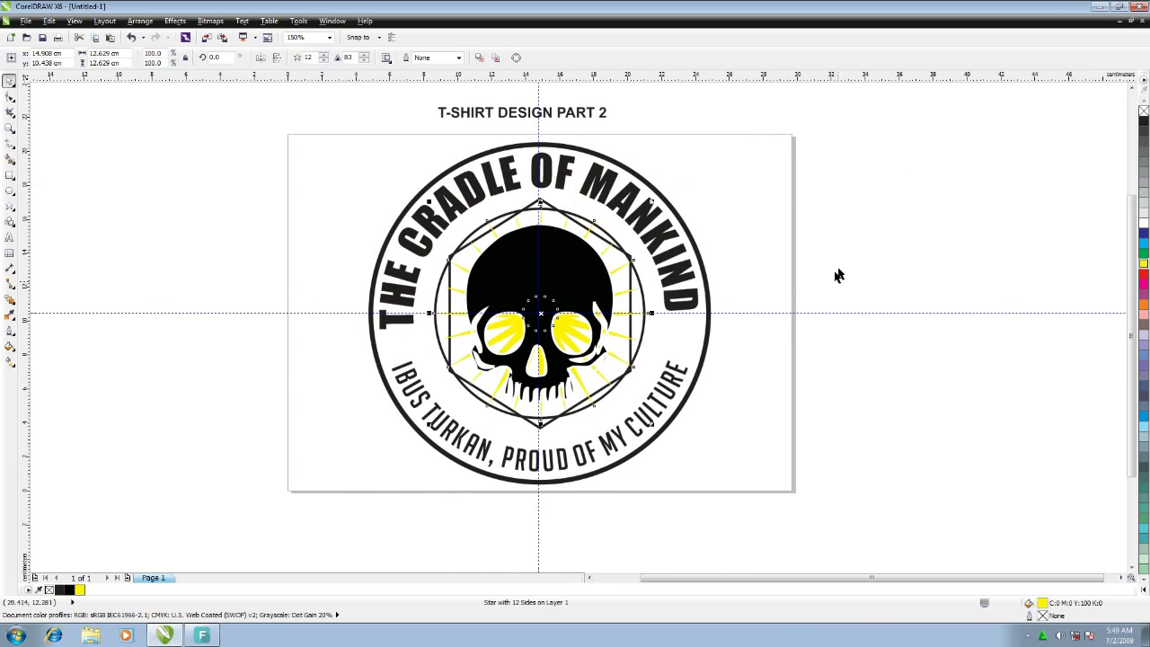
click(388, 234)
right_click(1142, 255)
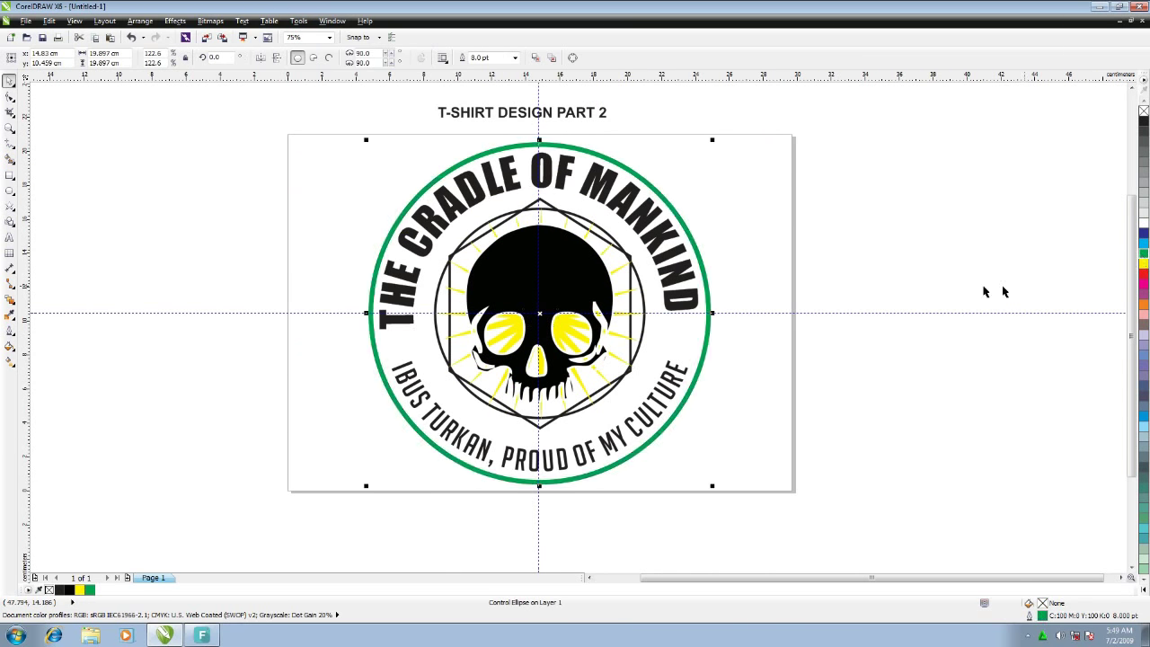
Step: Give the hexagon and the inner circle green outlines
click(993, 290)
scroll(517, 193, up, 2)
click(516, 191)
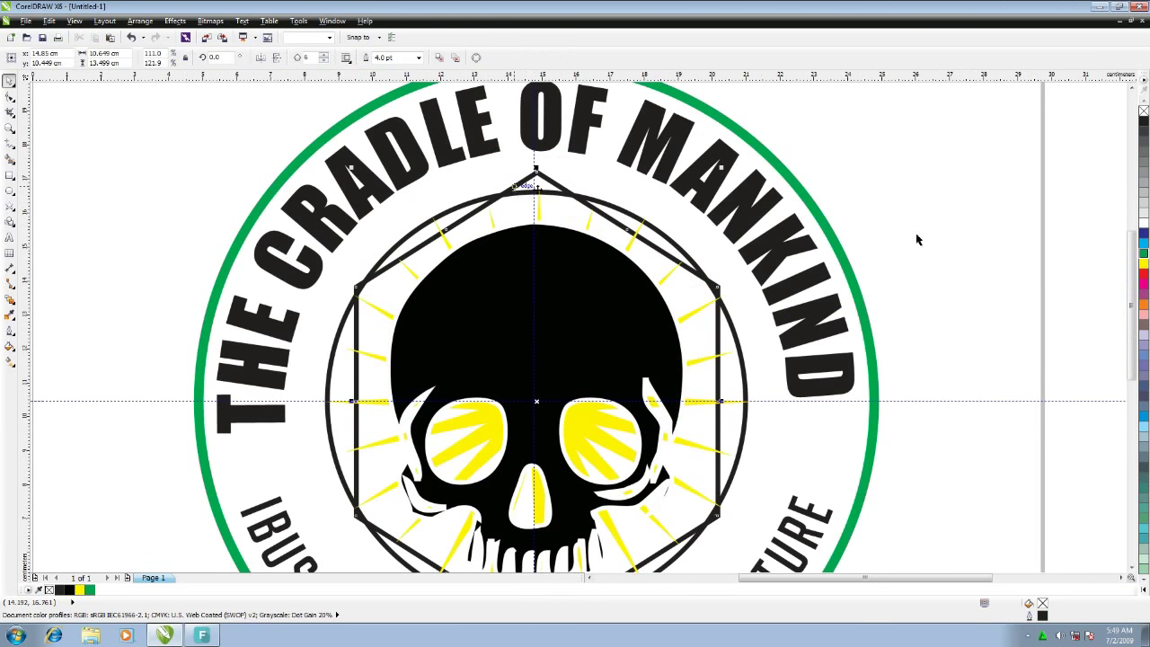
right_click(1141, 255)
click(677, 246)
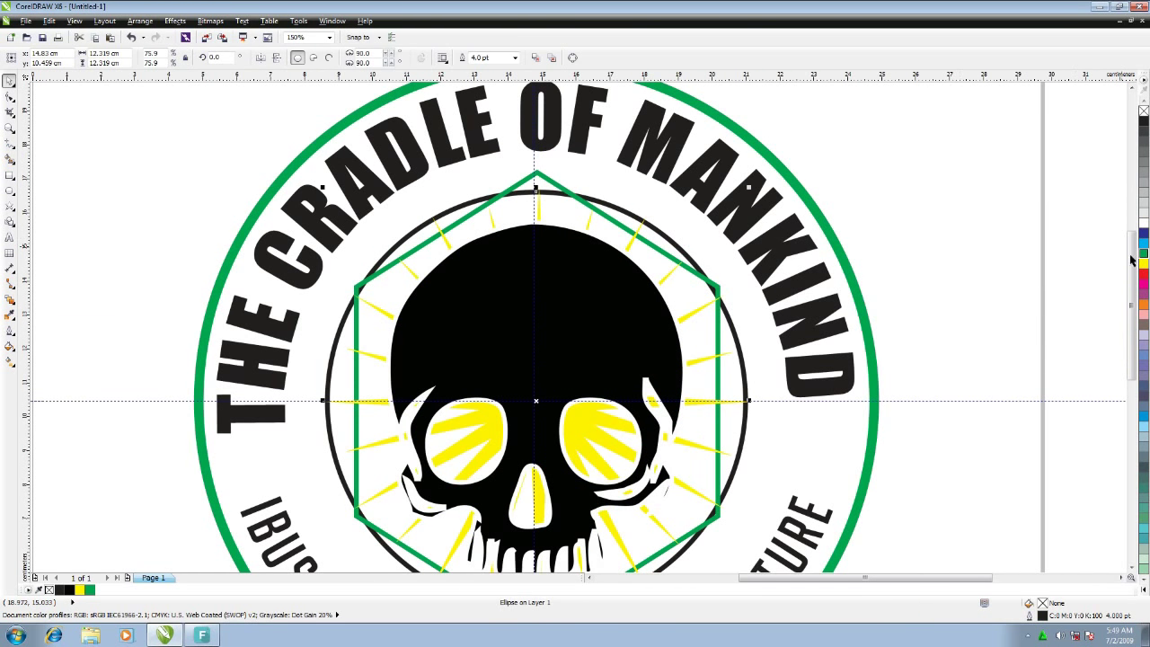
right_click(1141, 255)
Step: Color the top 'THE CRADLE OF MANKIND' text and the bottom curved text red
scroll(993, 254, down, 2)
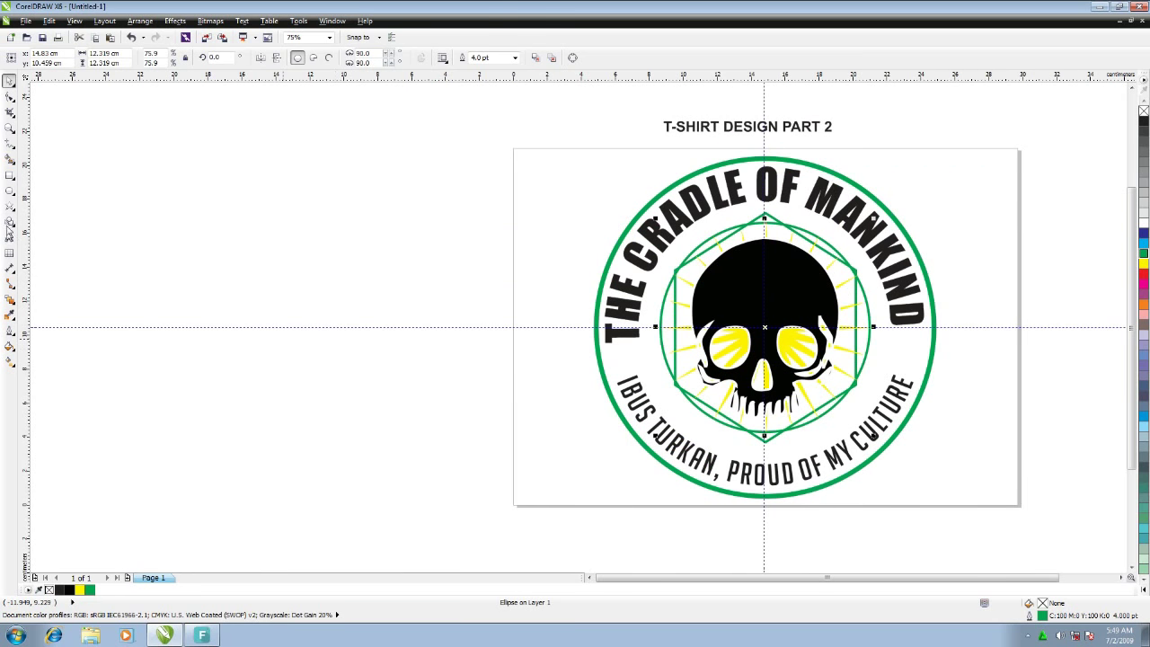
click(626, 323)
key(ctrl+a)
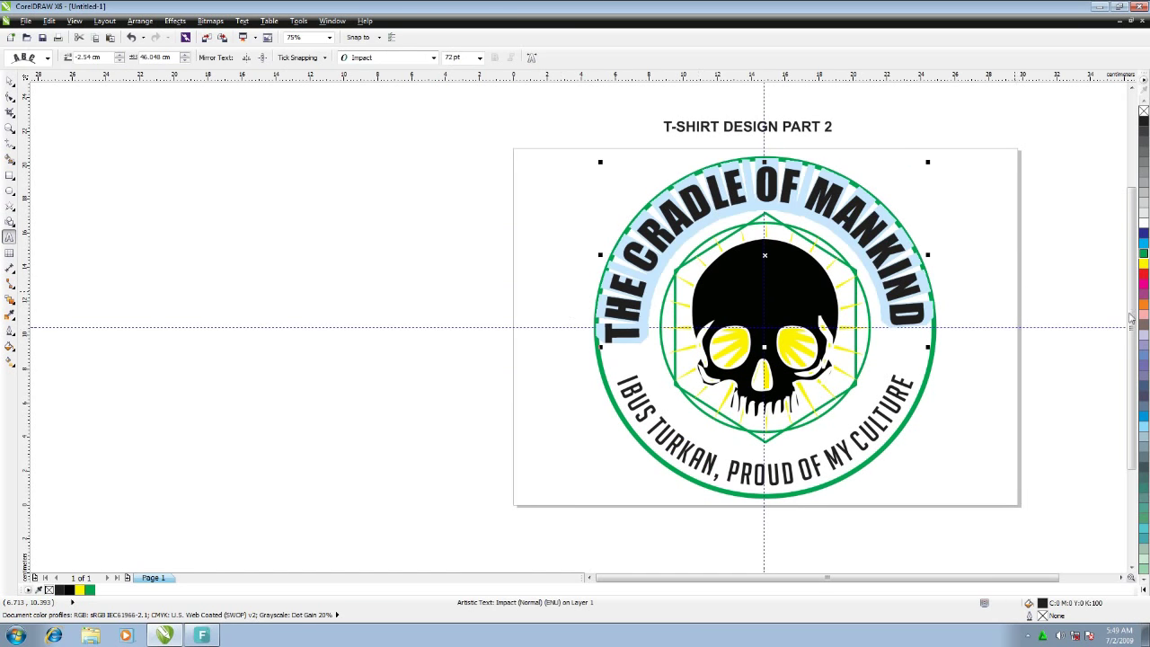
click(1143, 275)
click(631, 394)
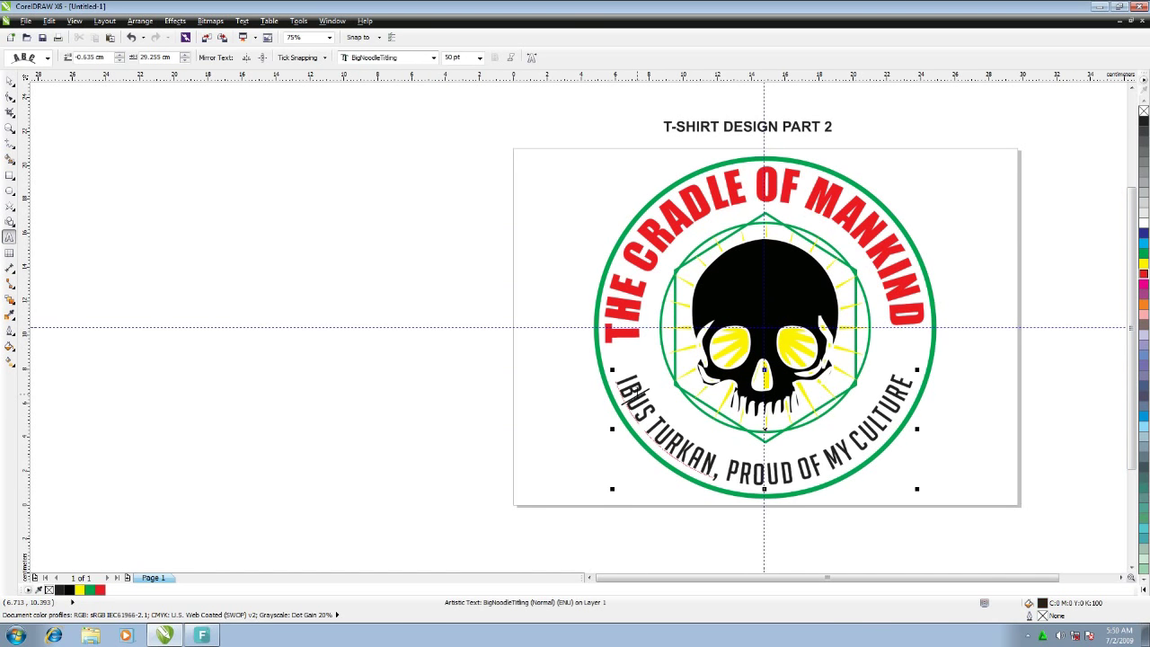
key(ctrl+a)
click(1143, 277)
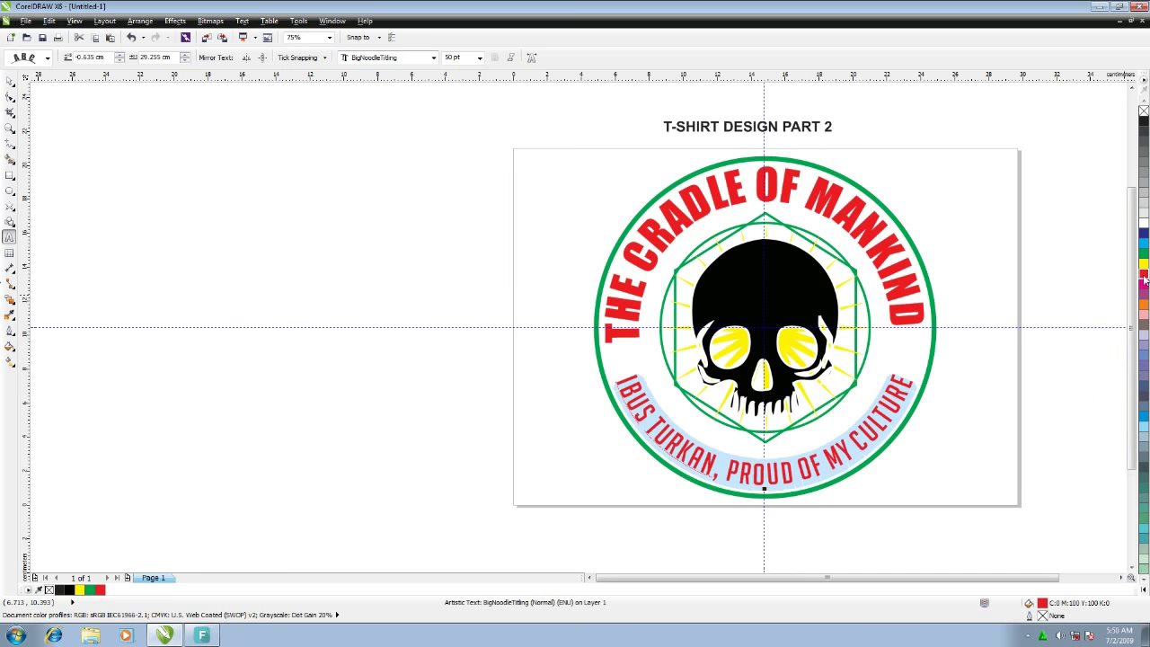
click(11, 81)
click(983, 393)
scroll(944, 493, right, 3)
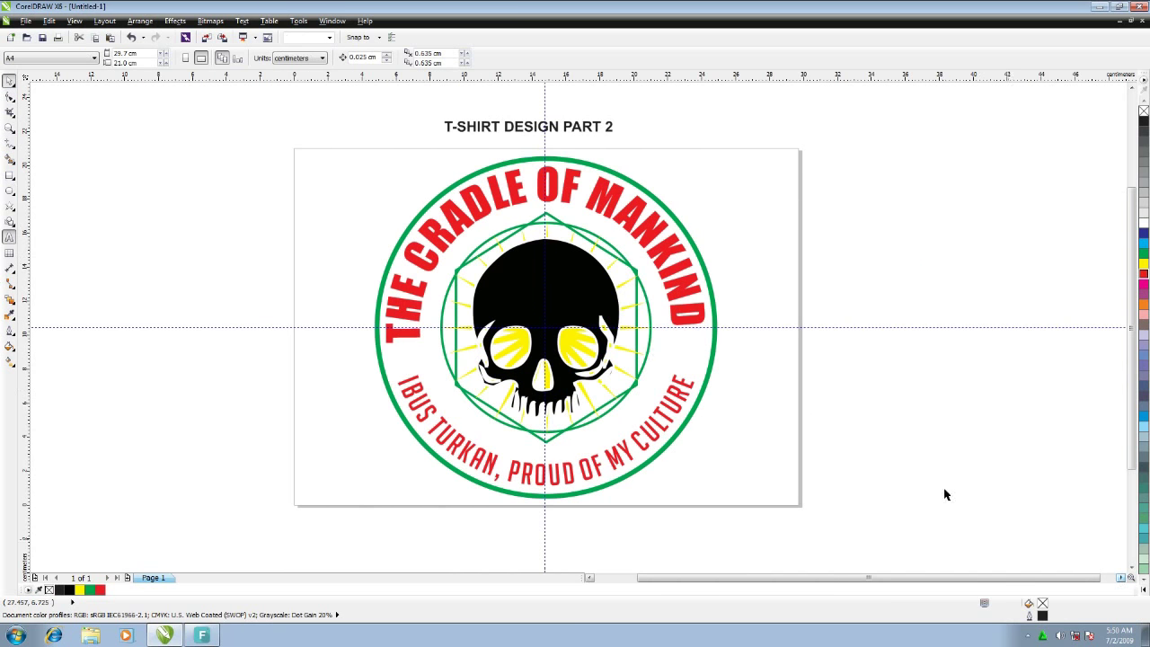
Step: Remove the horizontal guideline and try orange on the rays, undoing it to keep yellow
drag(807, 331, 544, 75)
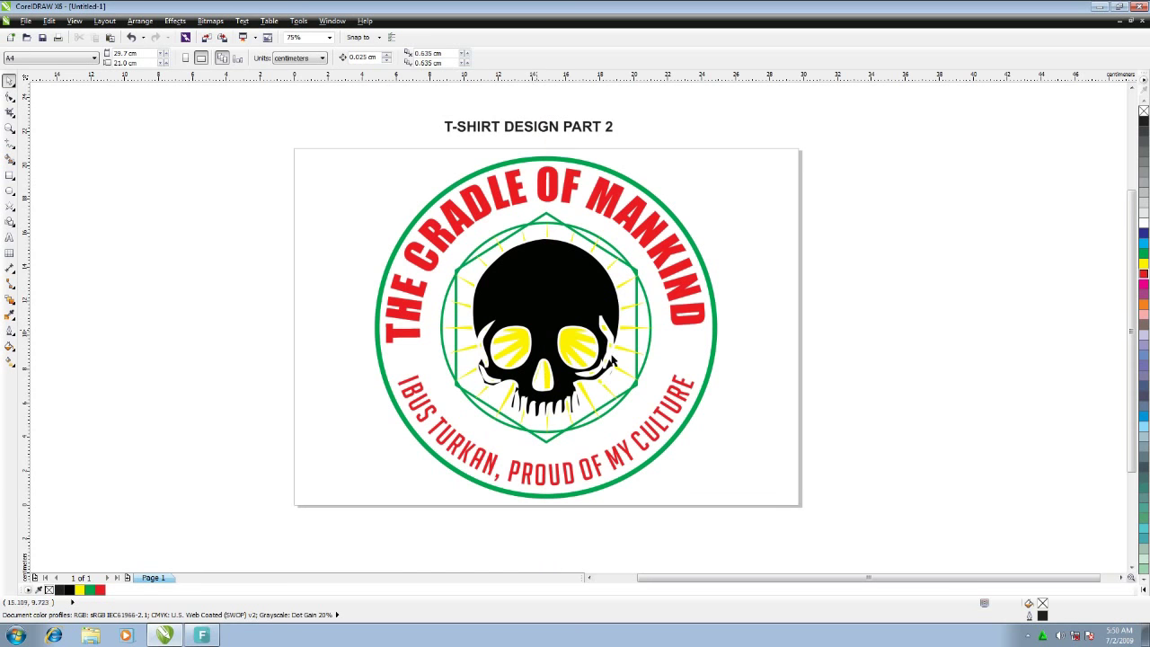
click(634, 352)
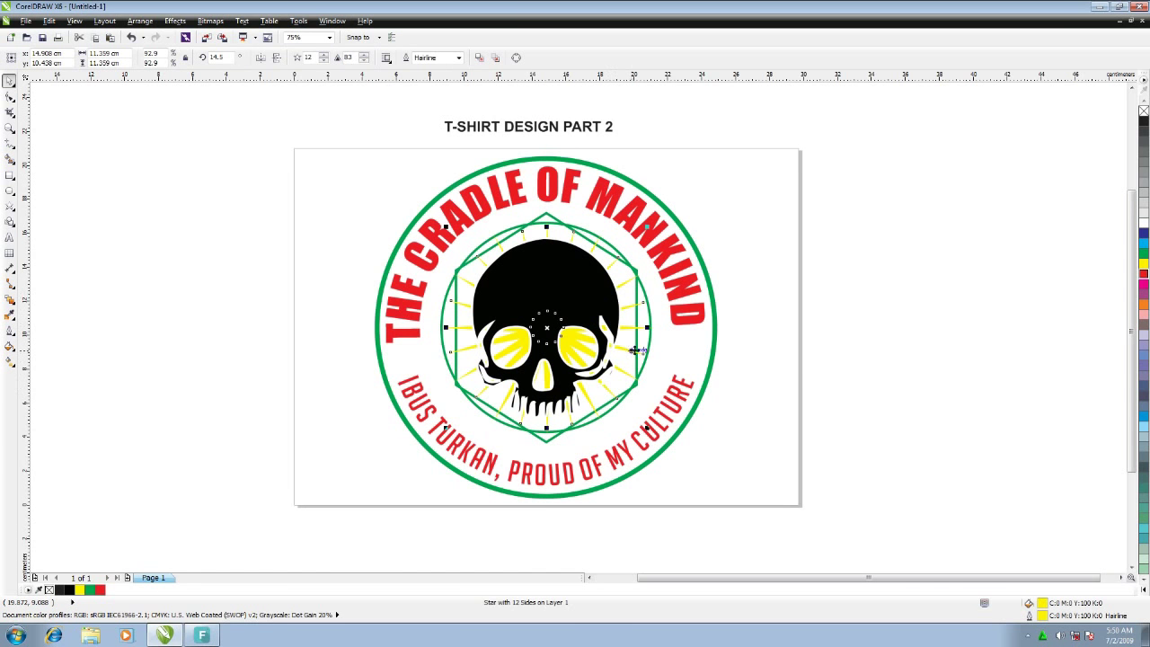
click(1145, 304)
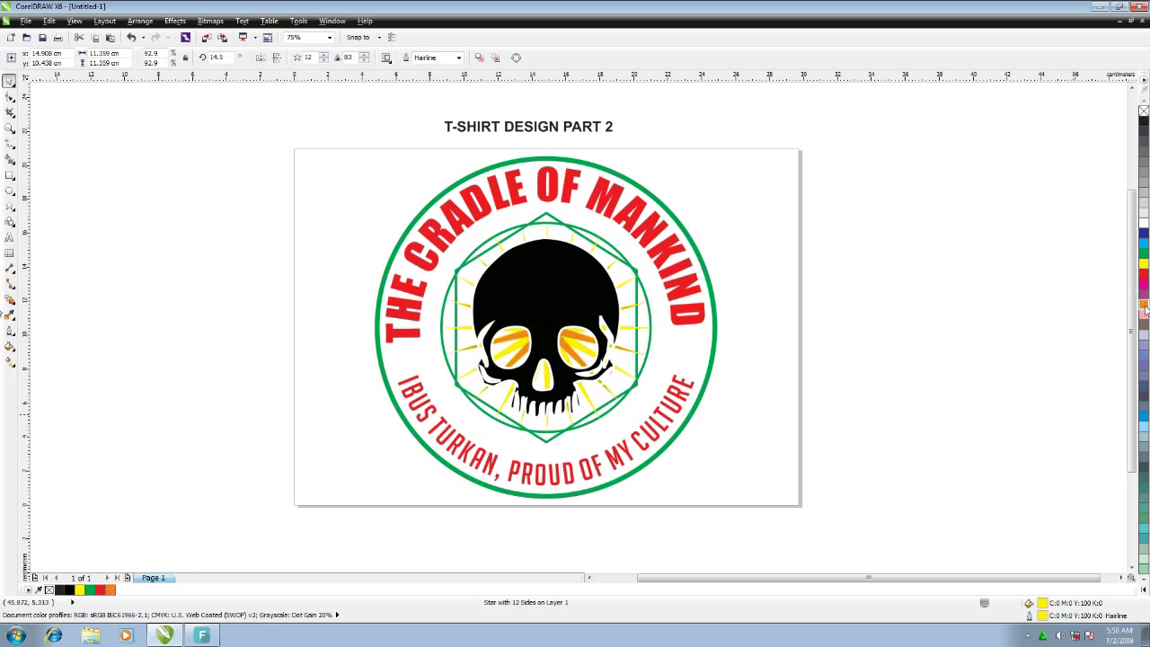
key(ctrl+z)
click(719, 296)
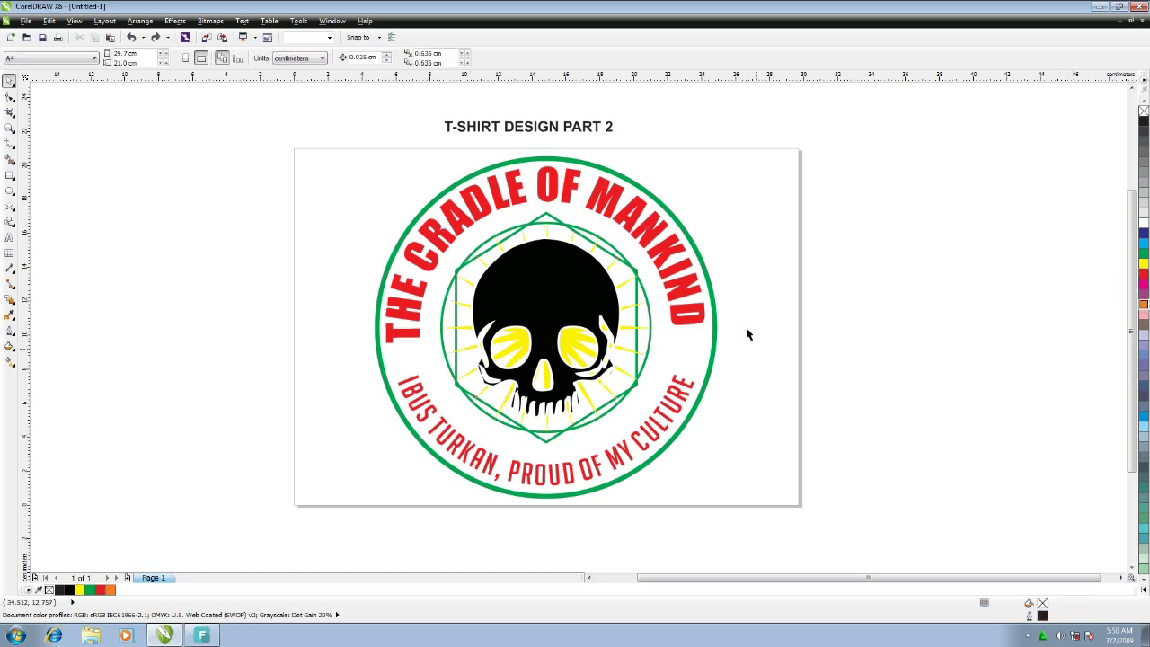
Step: Set the inner circle and hexagon outline widths to 8 pt
click(651, 302)
click(515, 58)
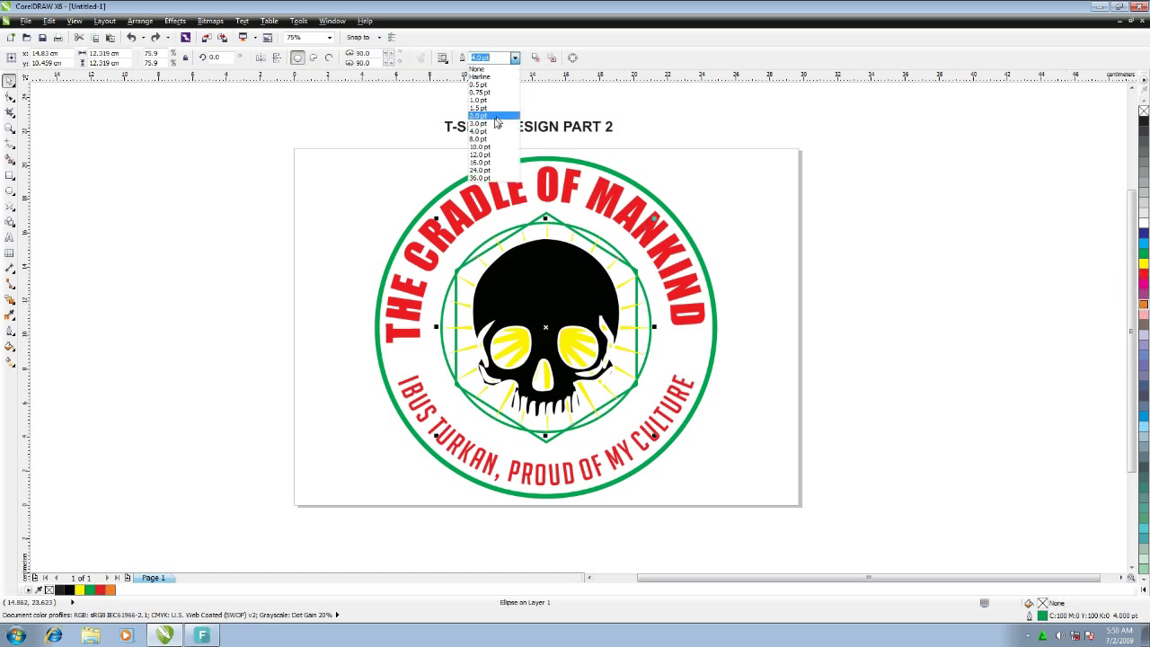
click(488, 139)
click(748, 236)
click(547, 216)
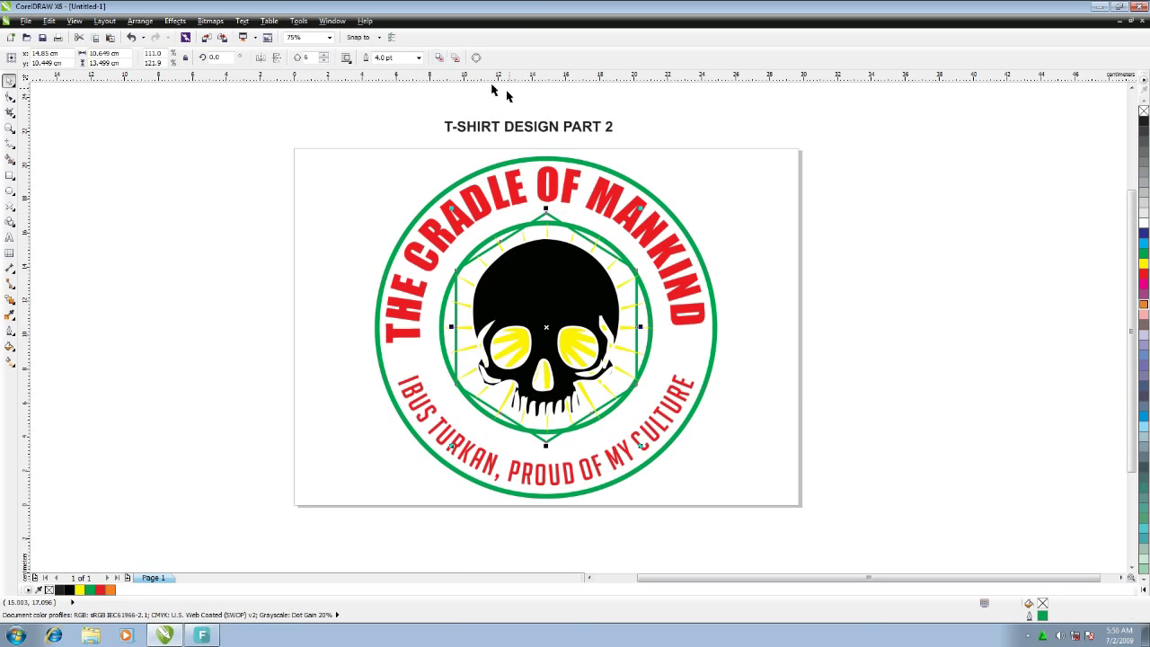
click(418, 58)
click(380, 141)
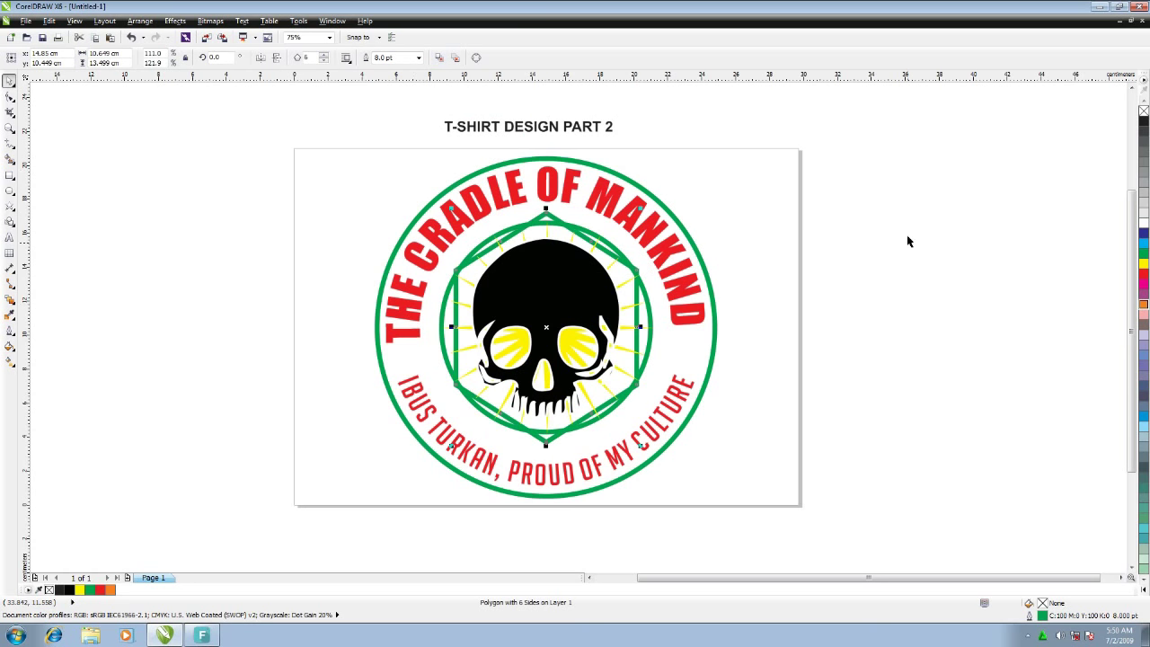
click(364, 124)
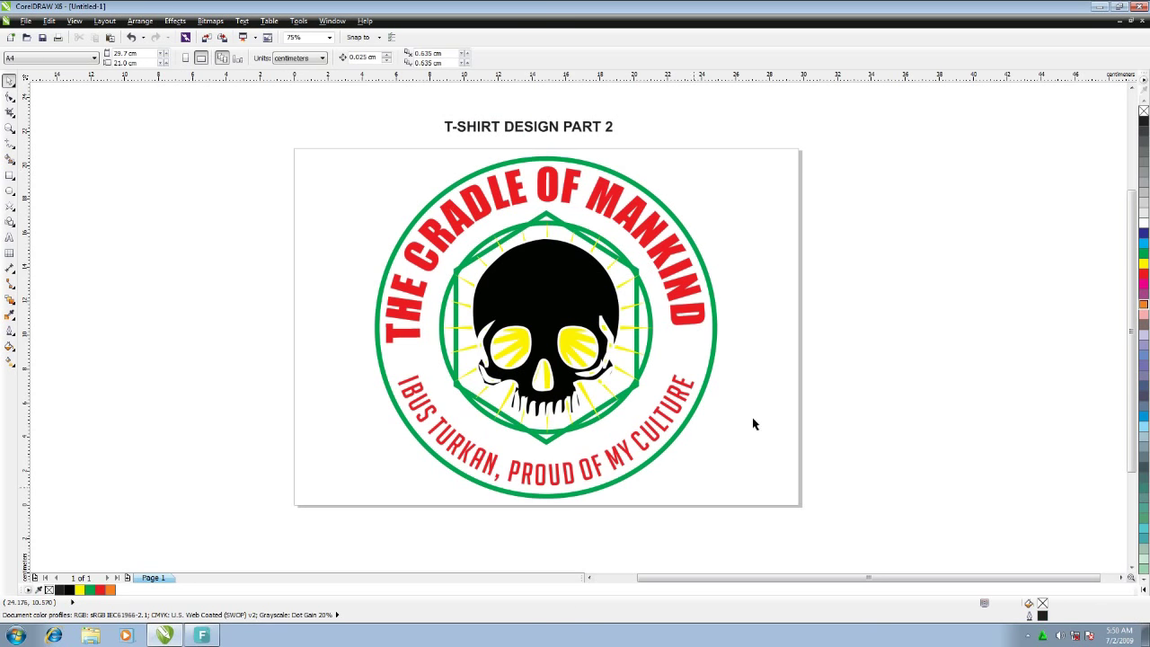
Step: Replace the 'T-SHIRT DESIGN PART 2' title above the page with 'THAT THE EN'
click(9, 236)
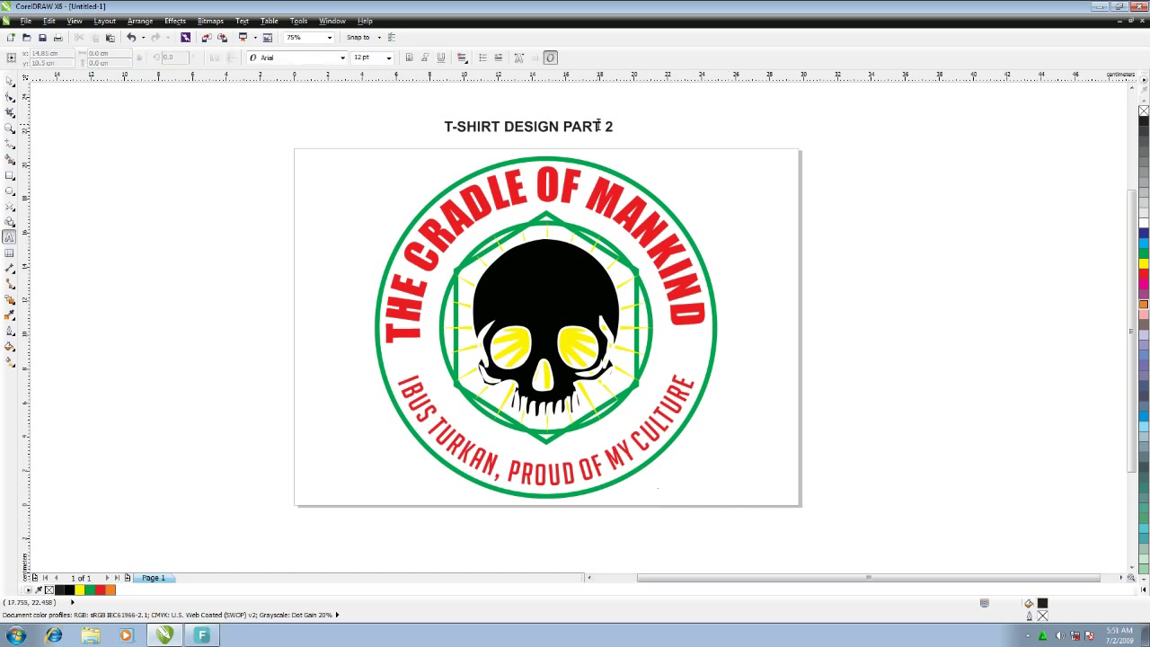
click(616, 127)
key(BackSpace)
key(BackSpace)
key(BackSpace)
key(BackSpace)
key(BackSpace)
key(BackSpace)
key(BackSpace)
key(BackSpace)
key(BackSpace)
key(BackSpace)
key(BackSpace)
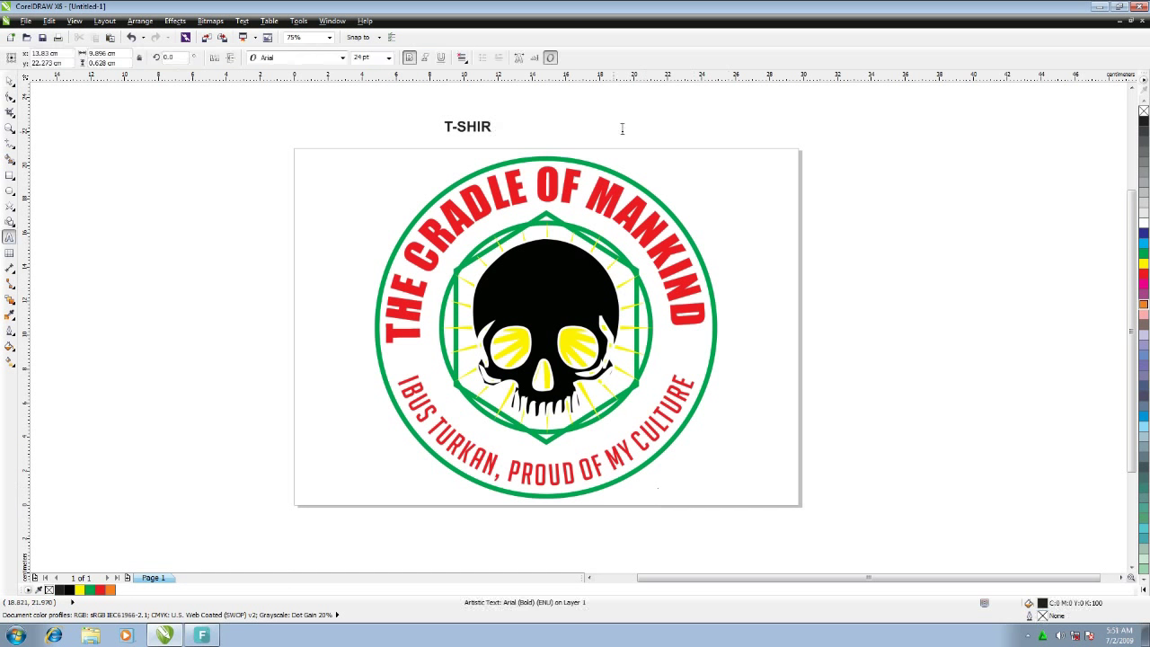
key(BackSpace)
key(BackSpace)
key(BackSpace)
key(BackSpace)
key(BackSpace)
key(BackSpace)
text(THAT THE EN)
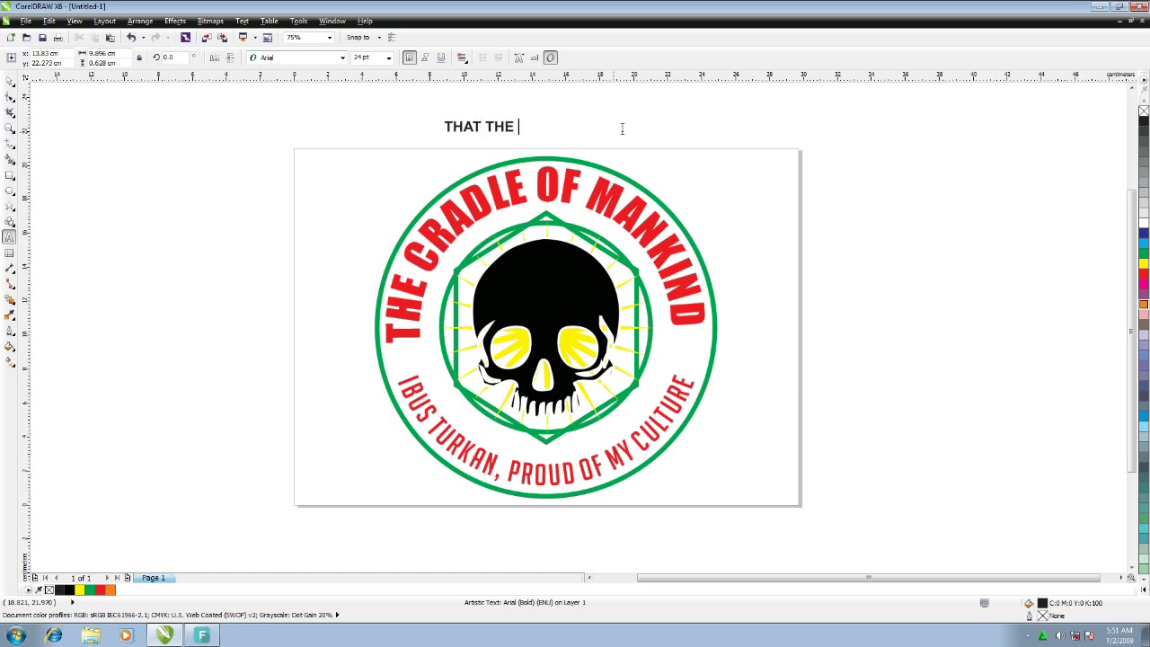